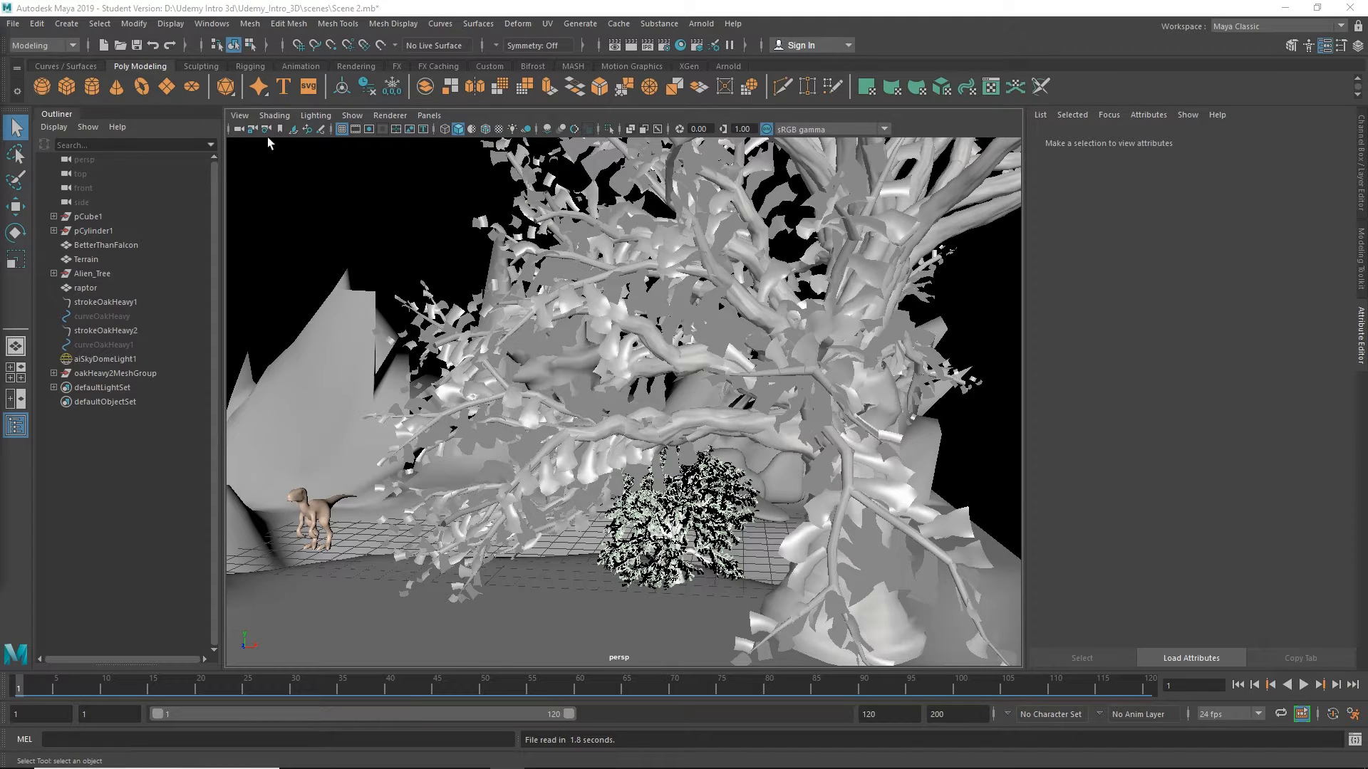
# - Turn hardware texturing on and off again in the perspective viewport
pyautogui.click(274, 116)
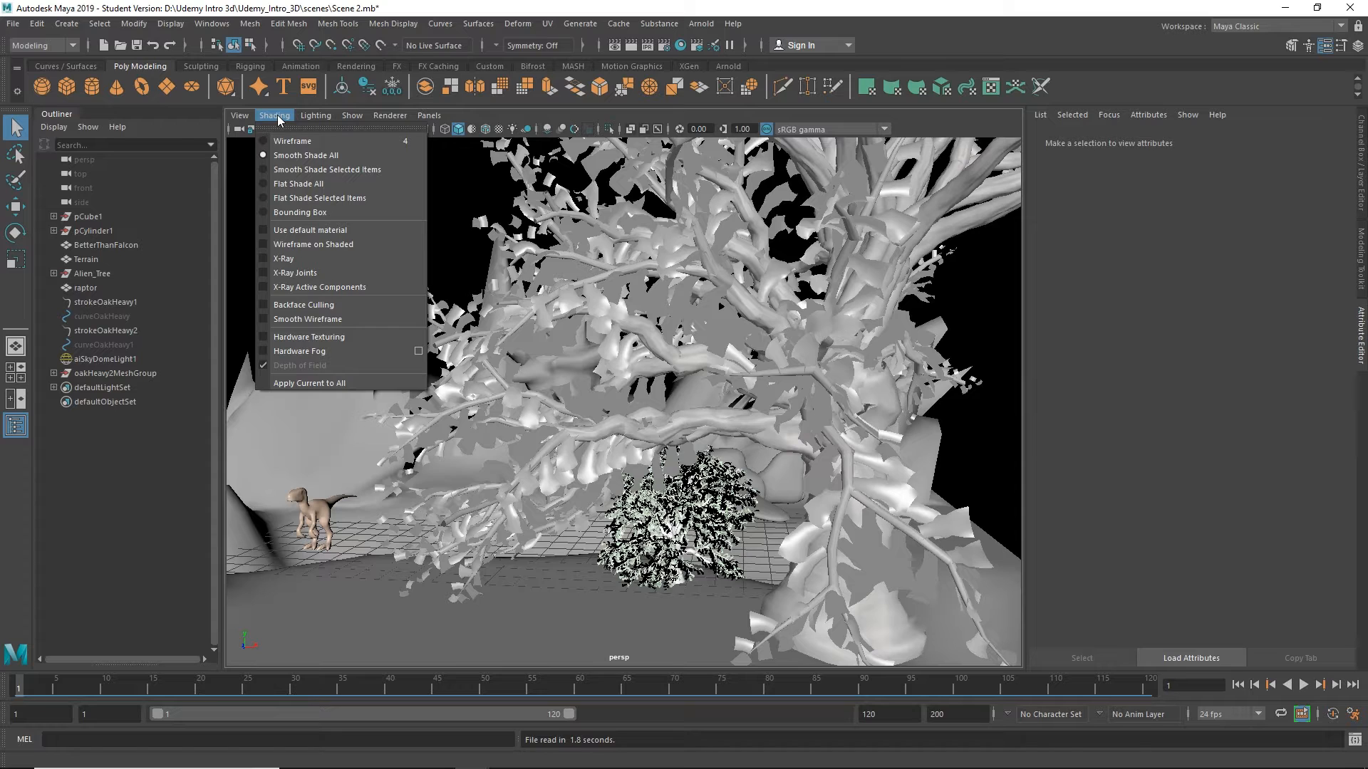
pyautogui.click(292, 337)
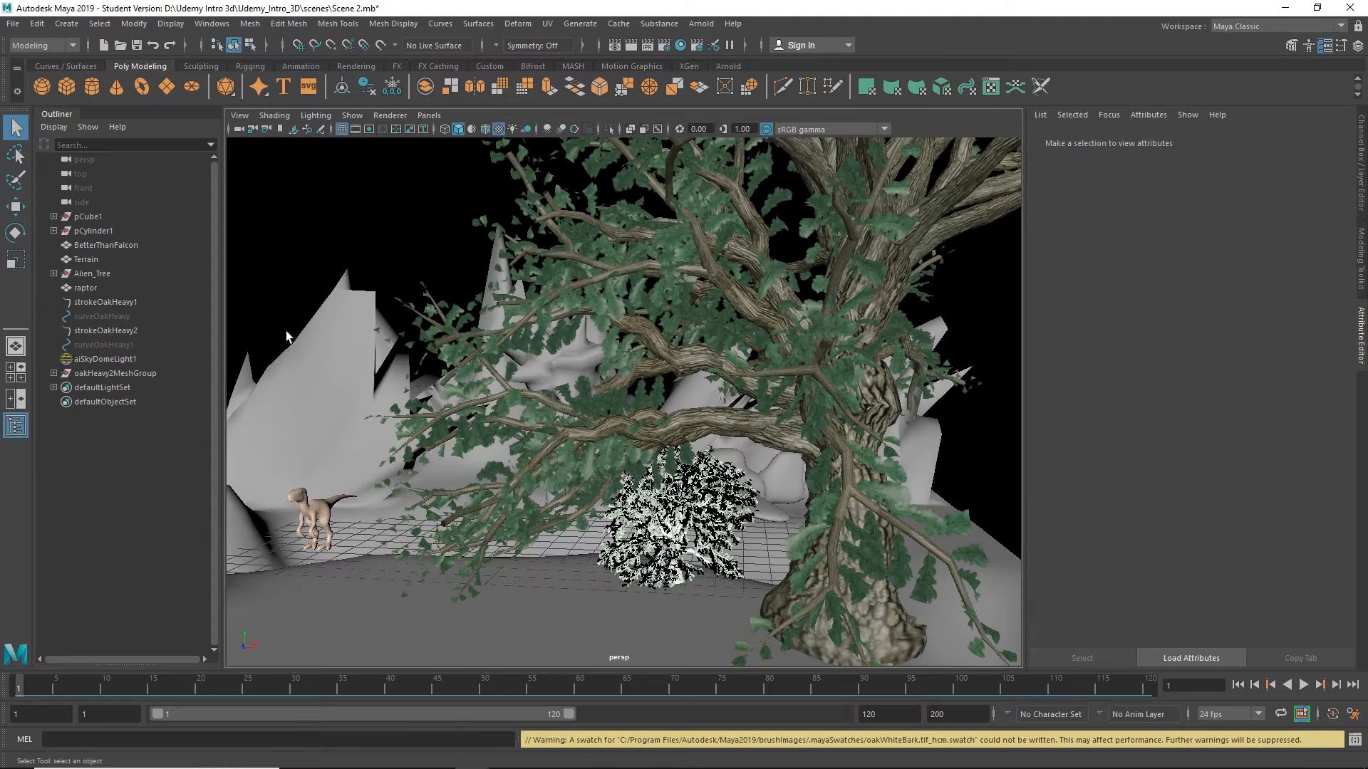
pyautogui.click(270, 116)
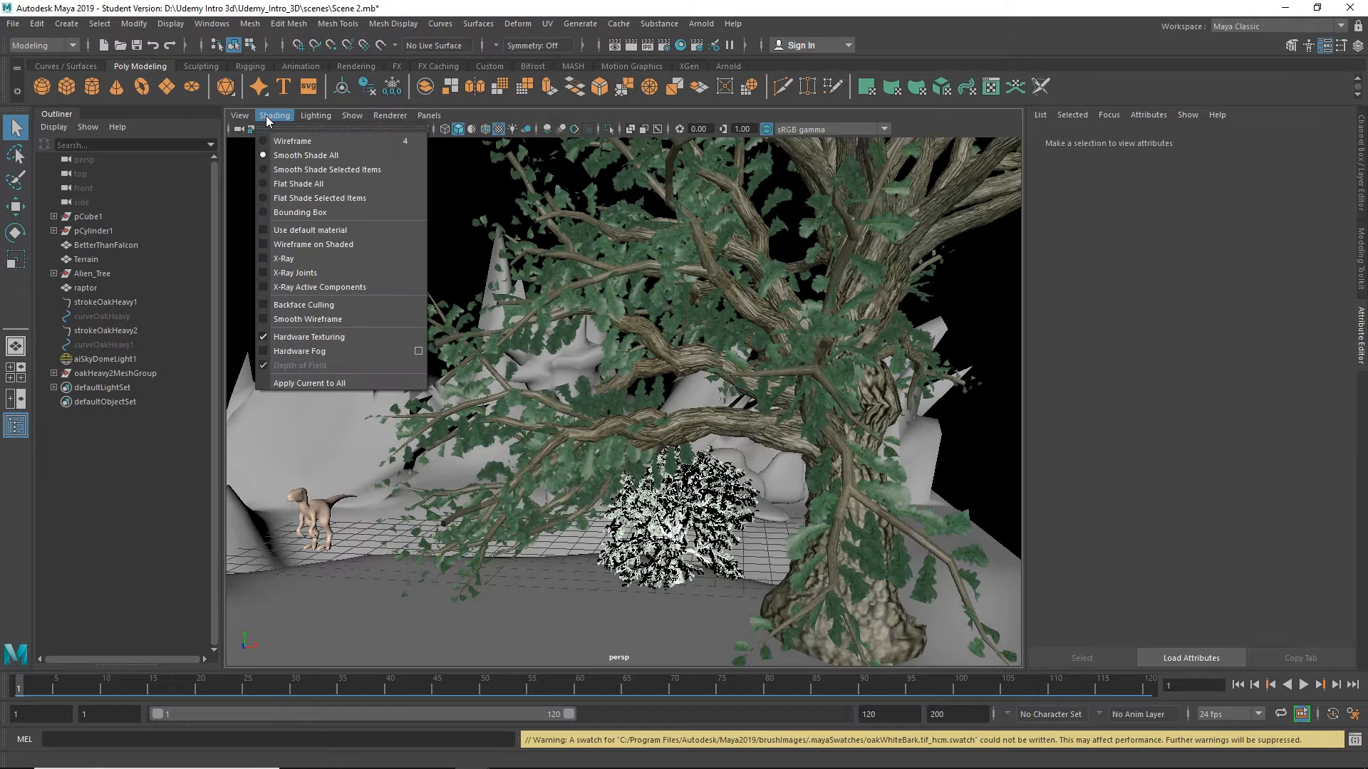
pyautogui.click(303, 338)
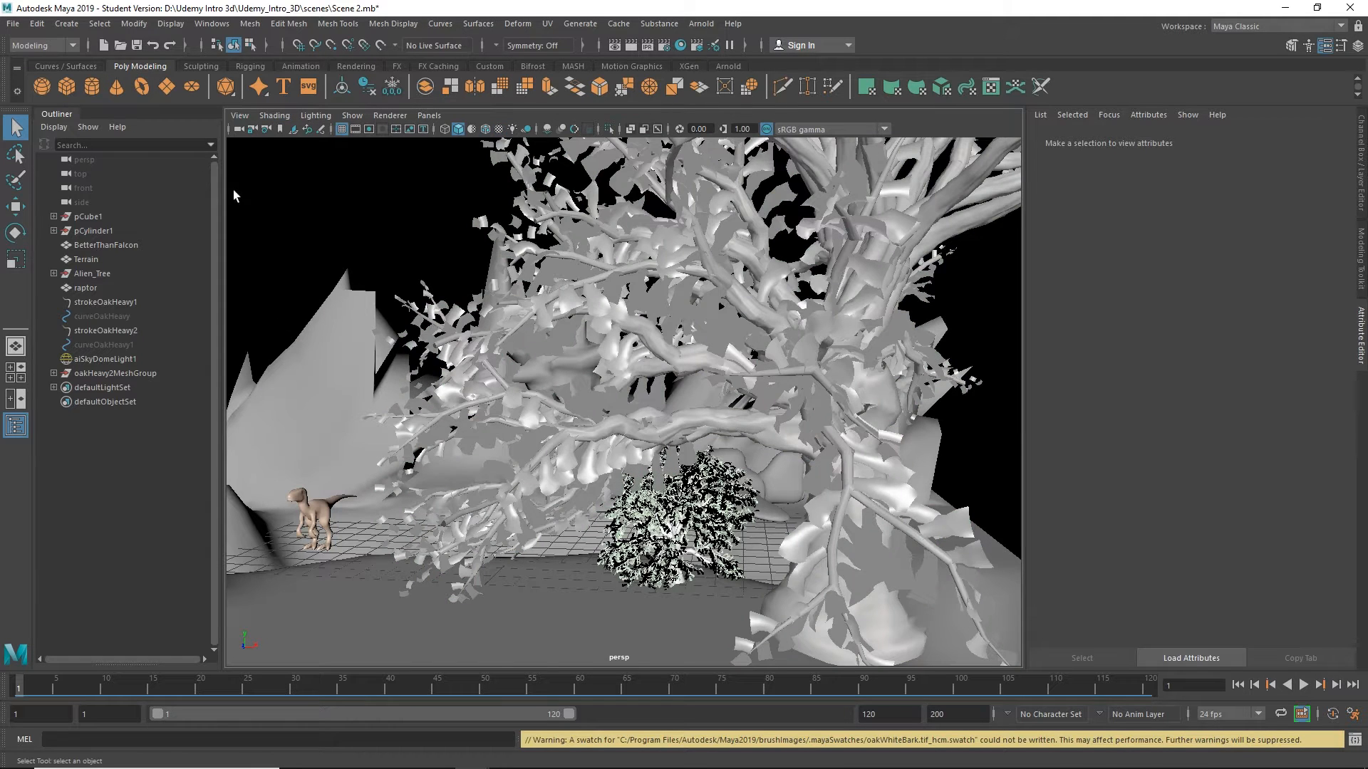
# - Enable textured display of the scene in the perspective viewport
pyautogui.click(499, 130)
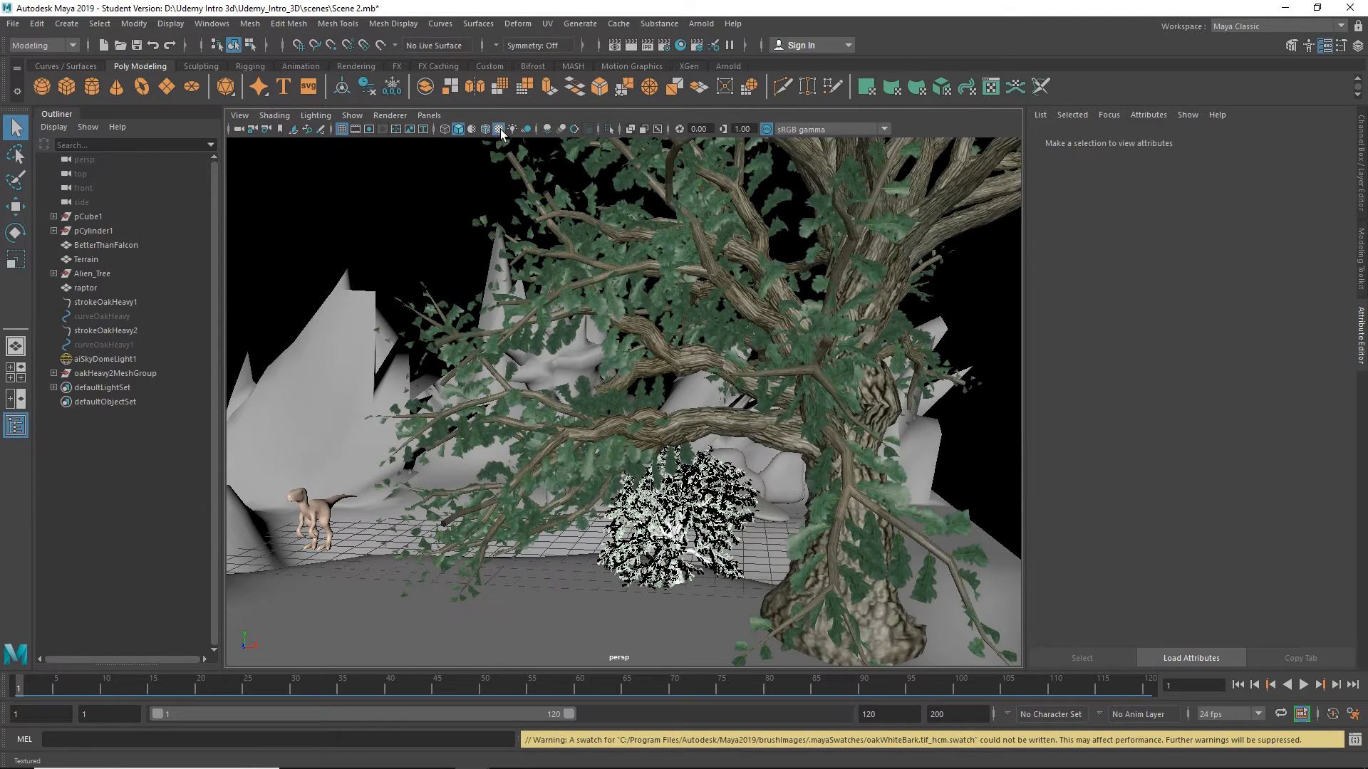
pyautogui.click(275, 115)
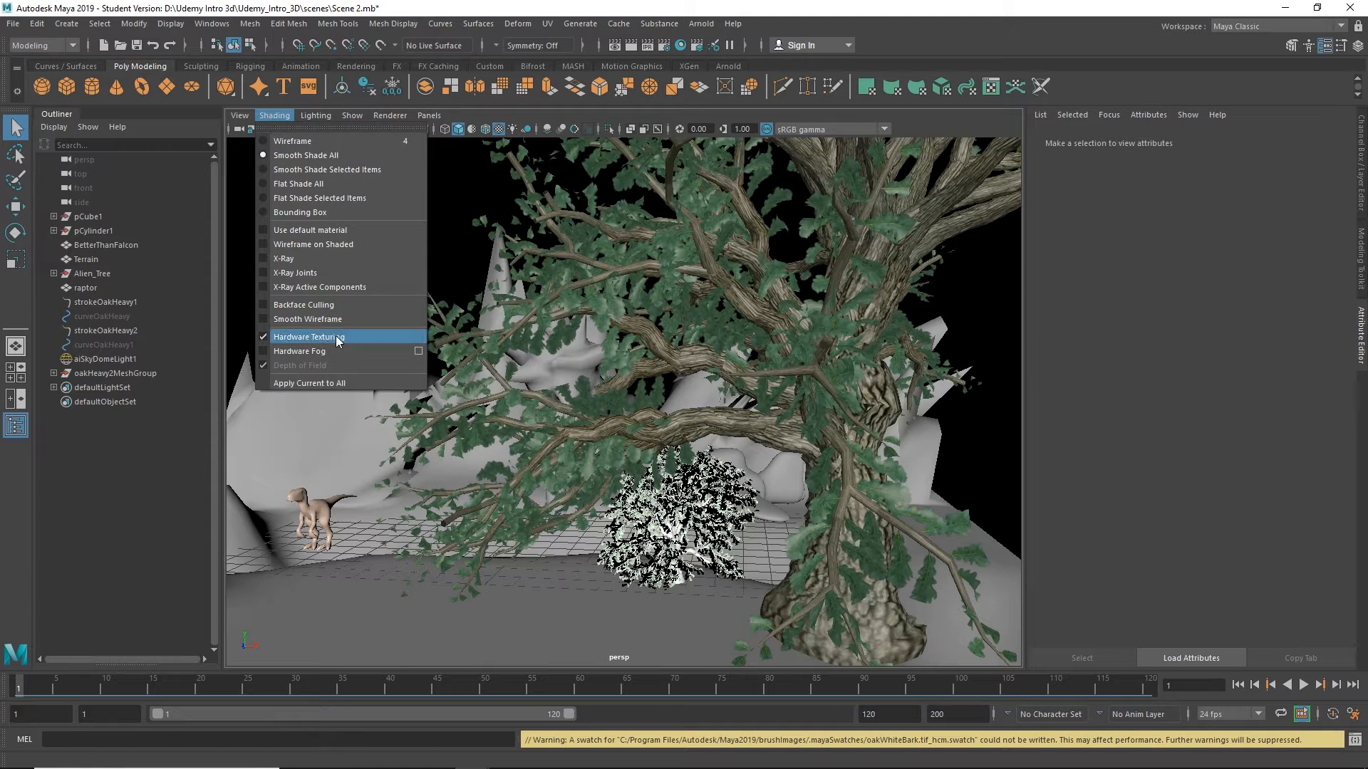
pyautogui.click(1097, 206)
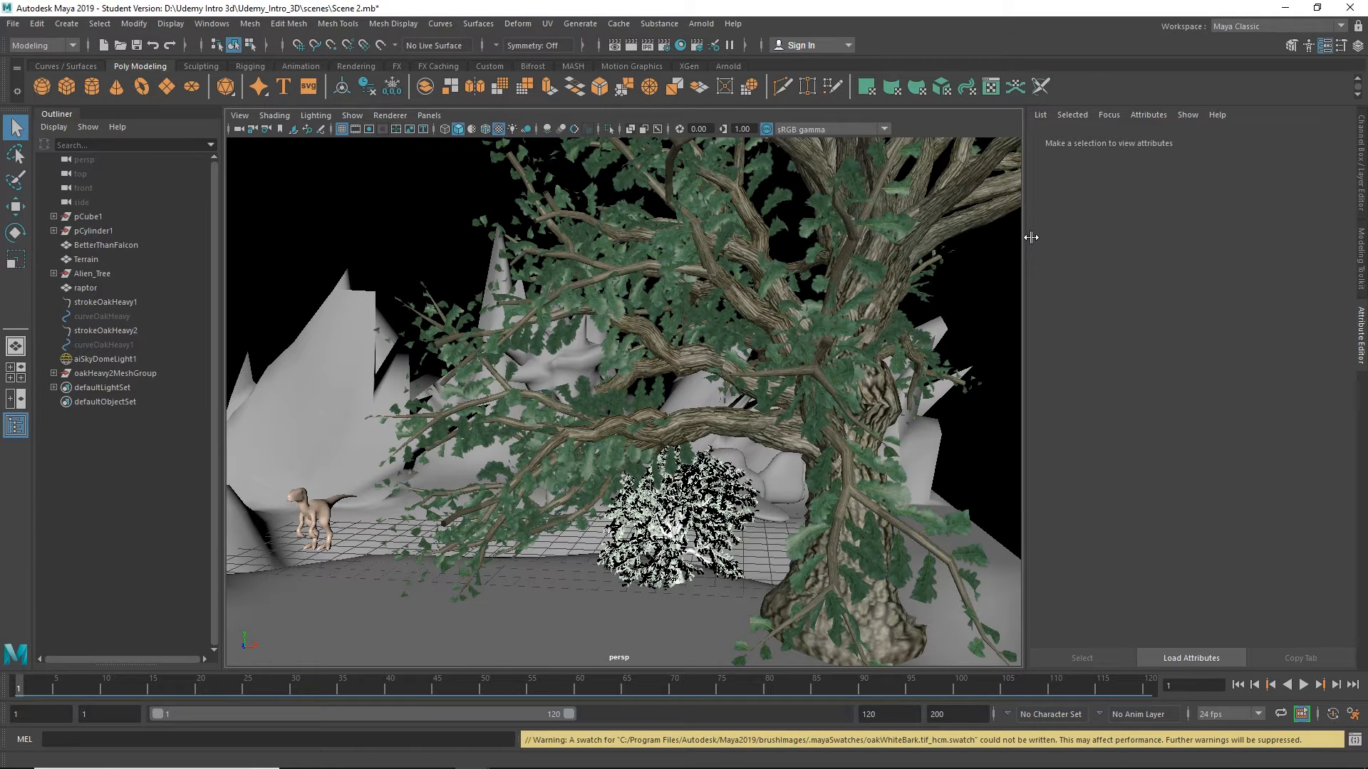
# - Open the Hypershade editor and move its window clear of the Outliner
pyautogui.click(216, 25)
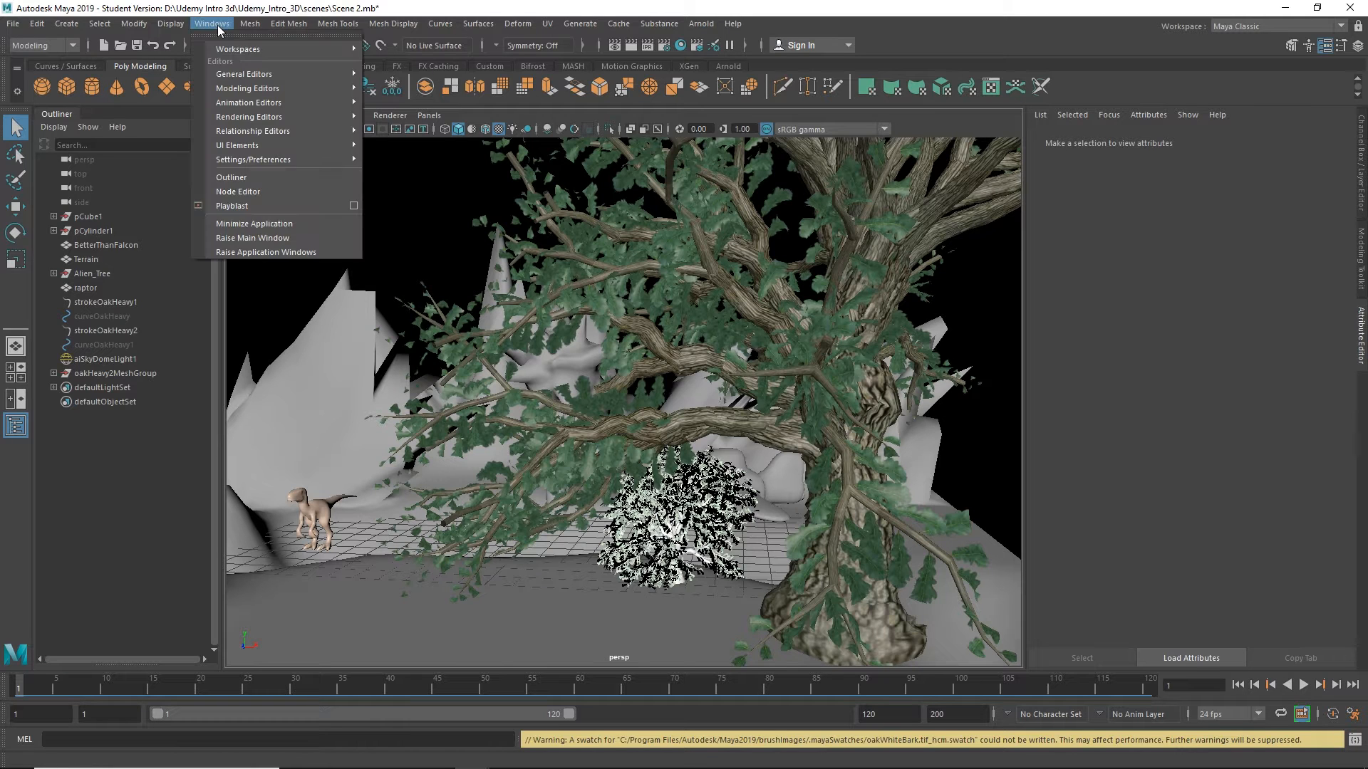
pyautogui.moveTo(254, 120)
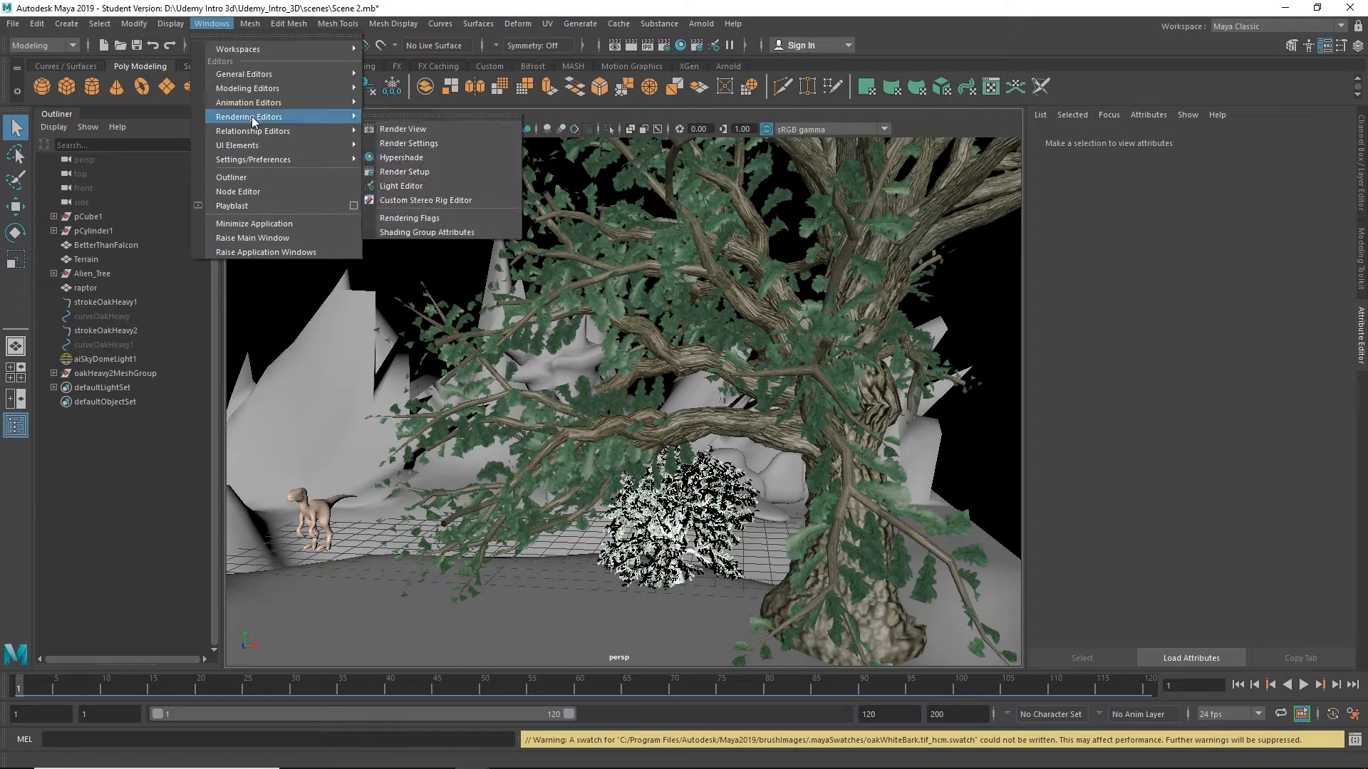
pyautogui.click(401, 156)
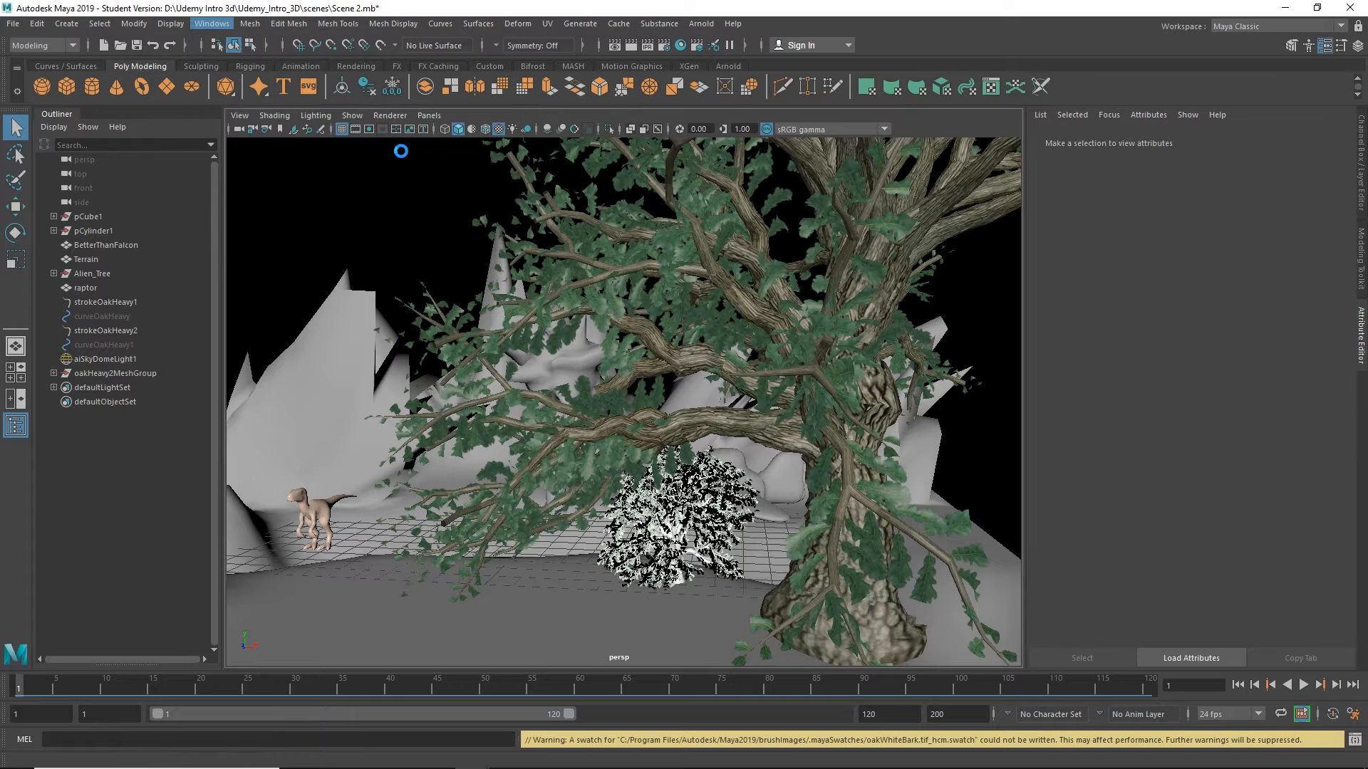
pyautogui.click(227, 27)
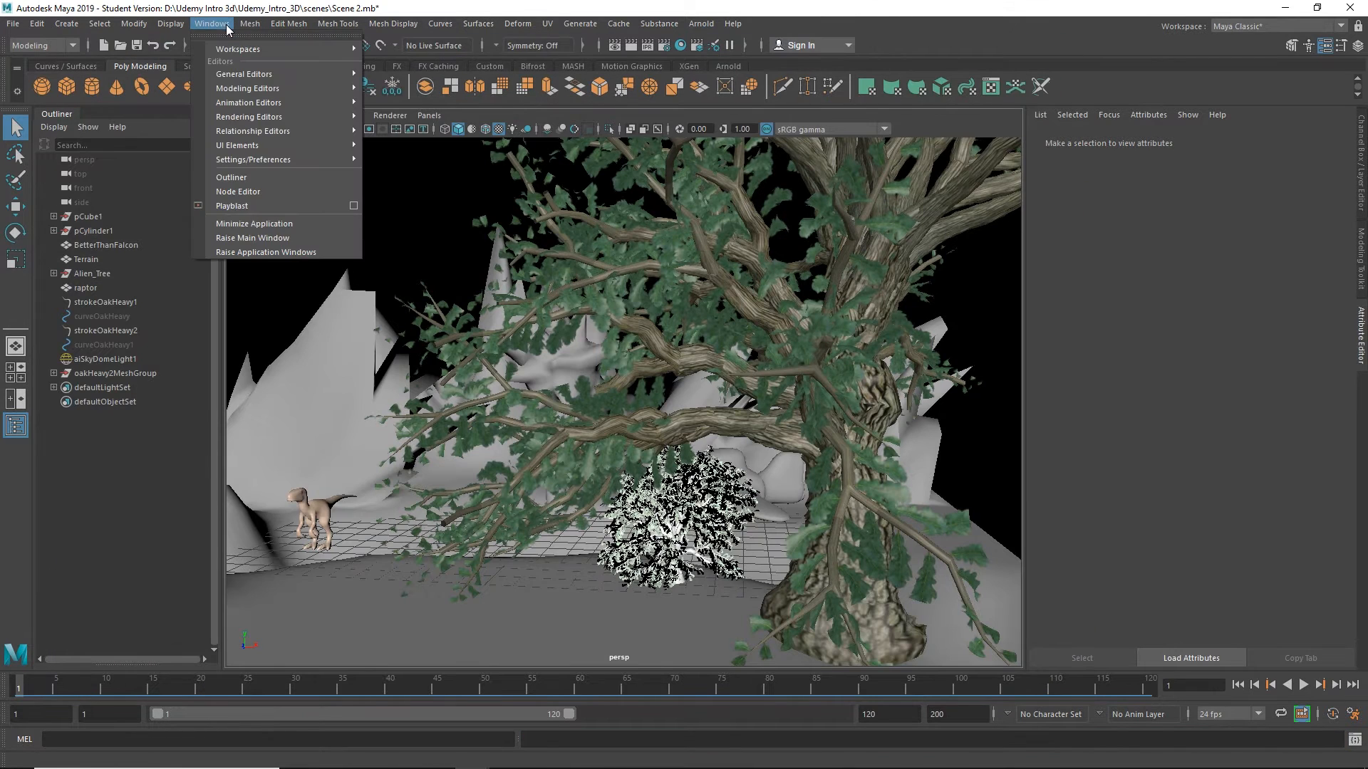
pyautogui.moveTo(290, 117)
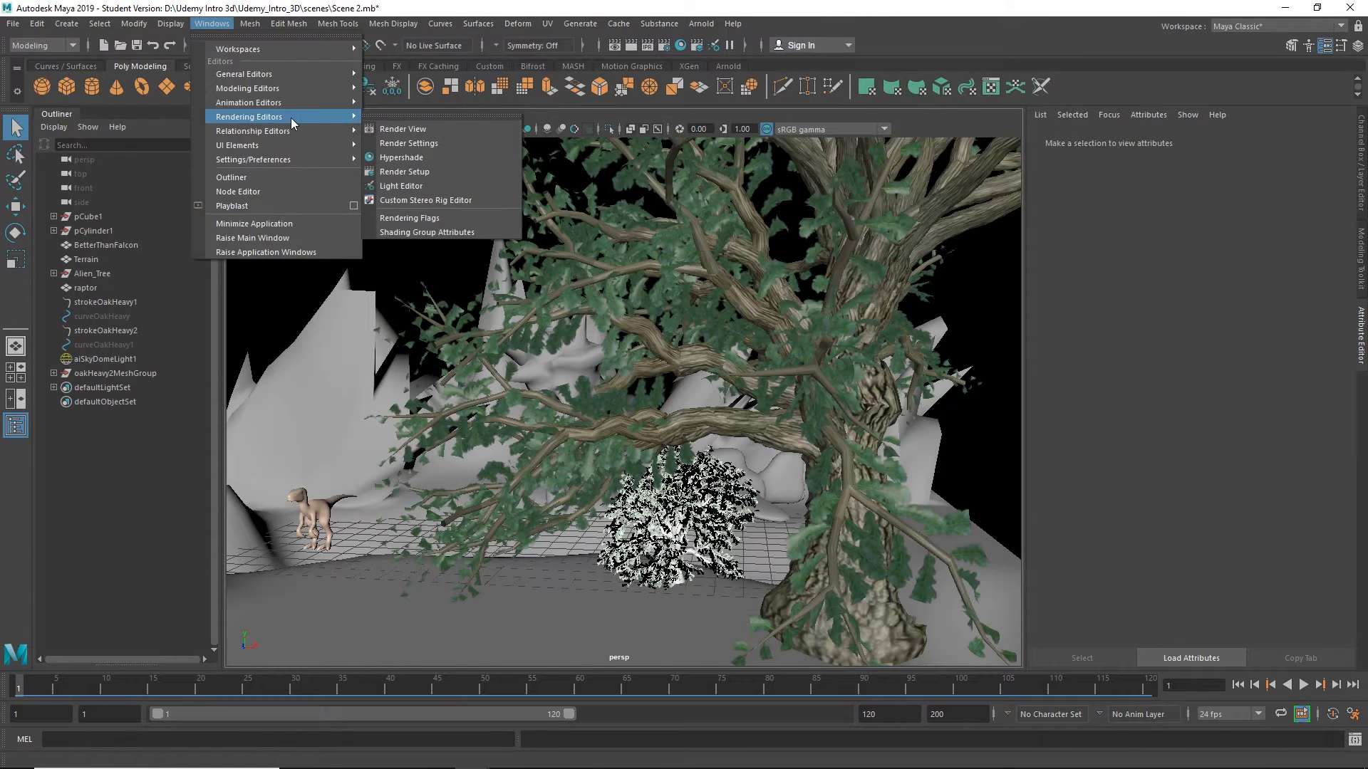
pyautogui.click(432, 159)
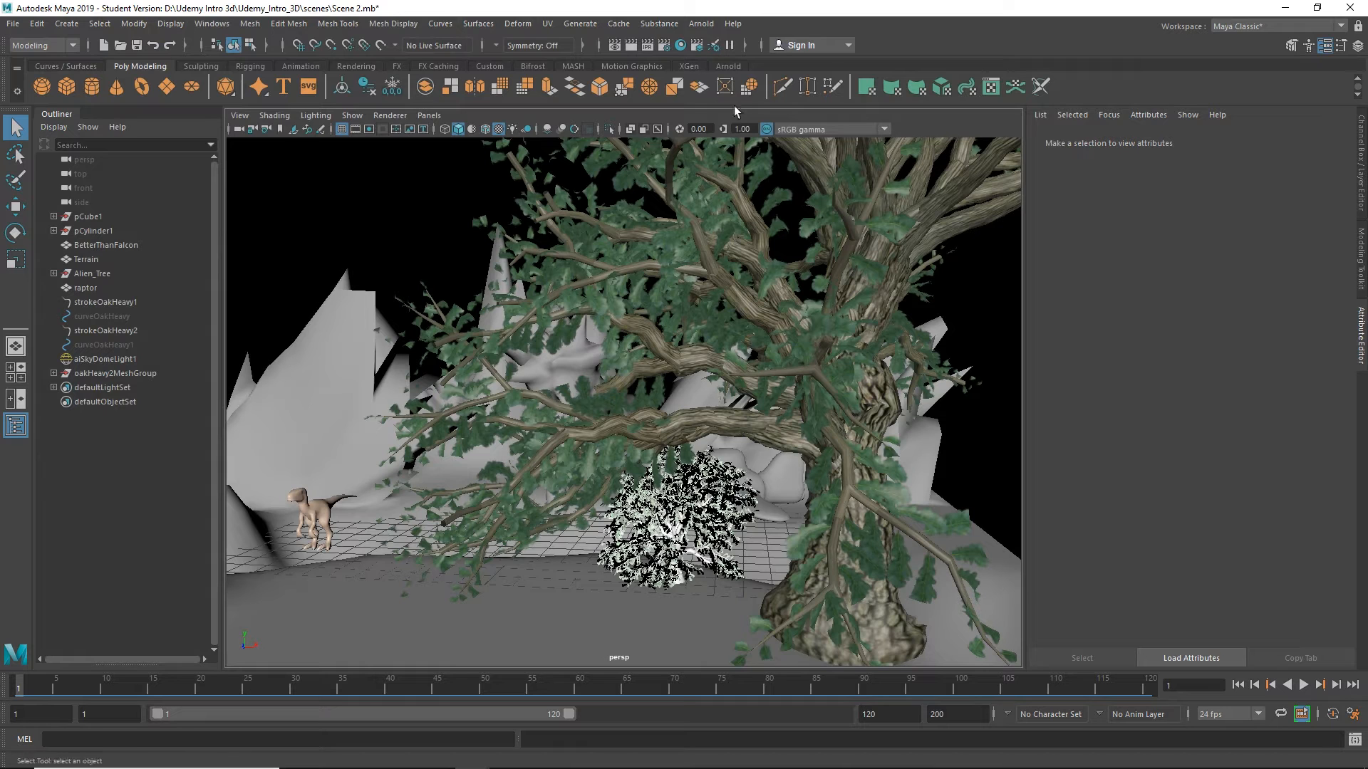
pyautogui.click(681, 47)
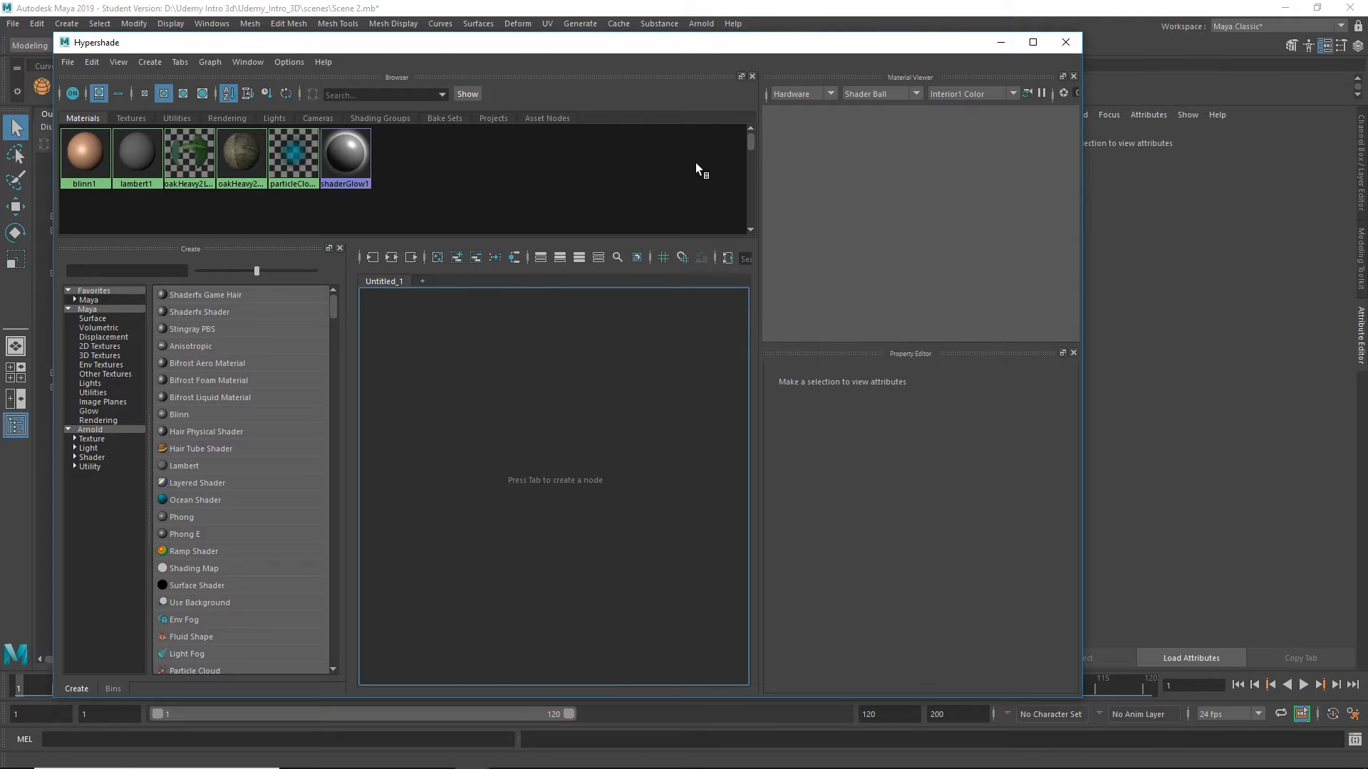
pyautogui.moveTo(518, 48); pyautogui.dragTo(750, 64)
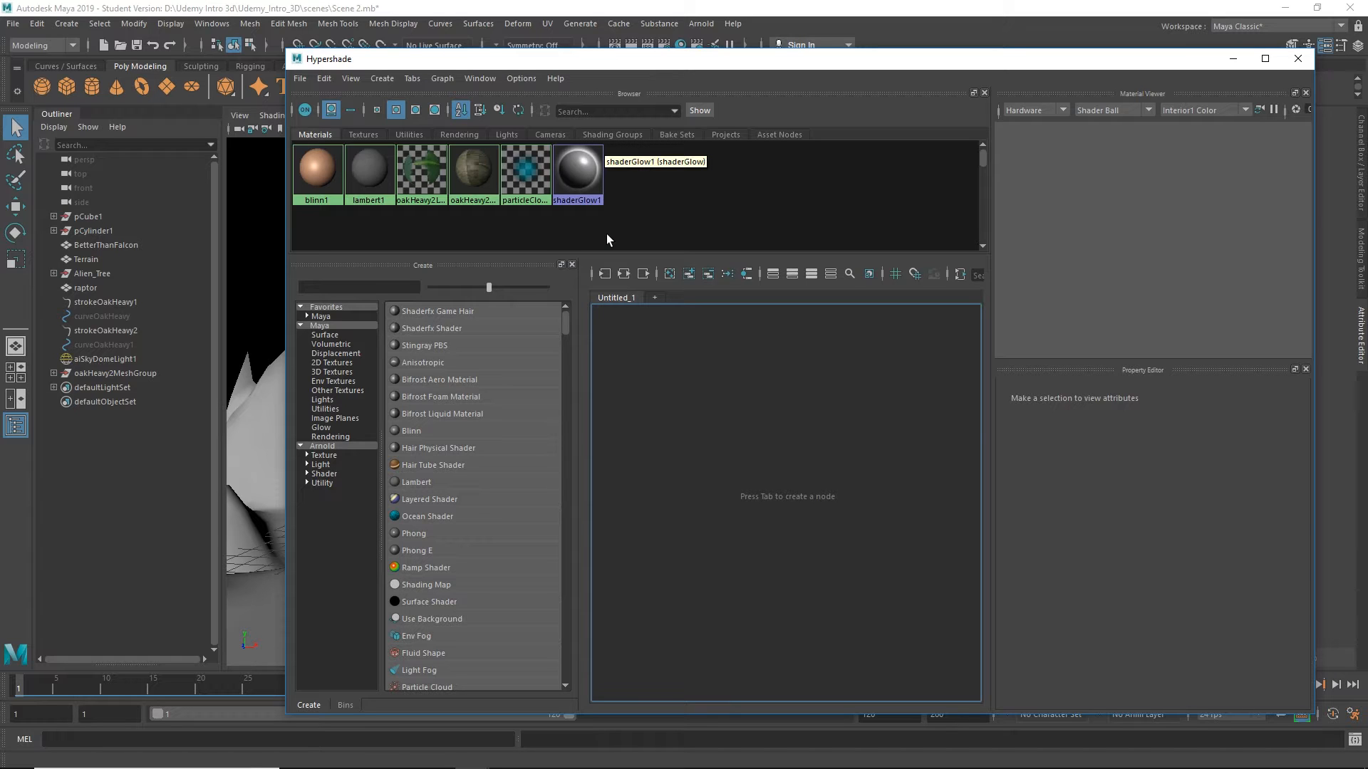
# - Select the oakHeavy2Shader bark material in the Hypershade and preview it on the Ocean shape
pyautogui.click(474, 173)
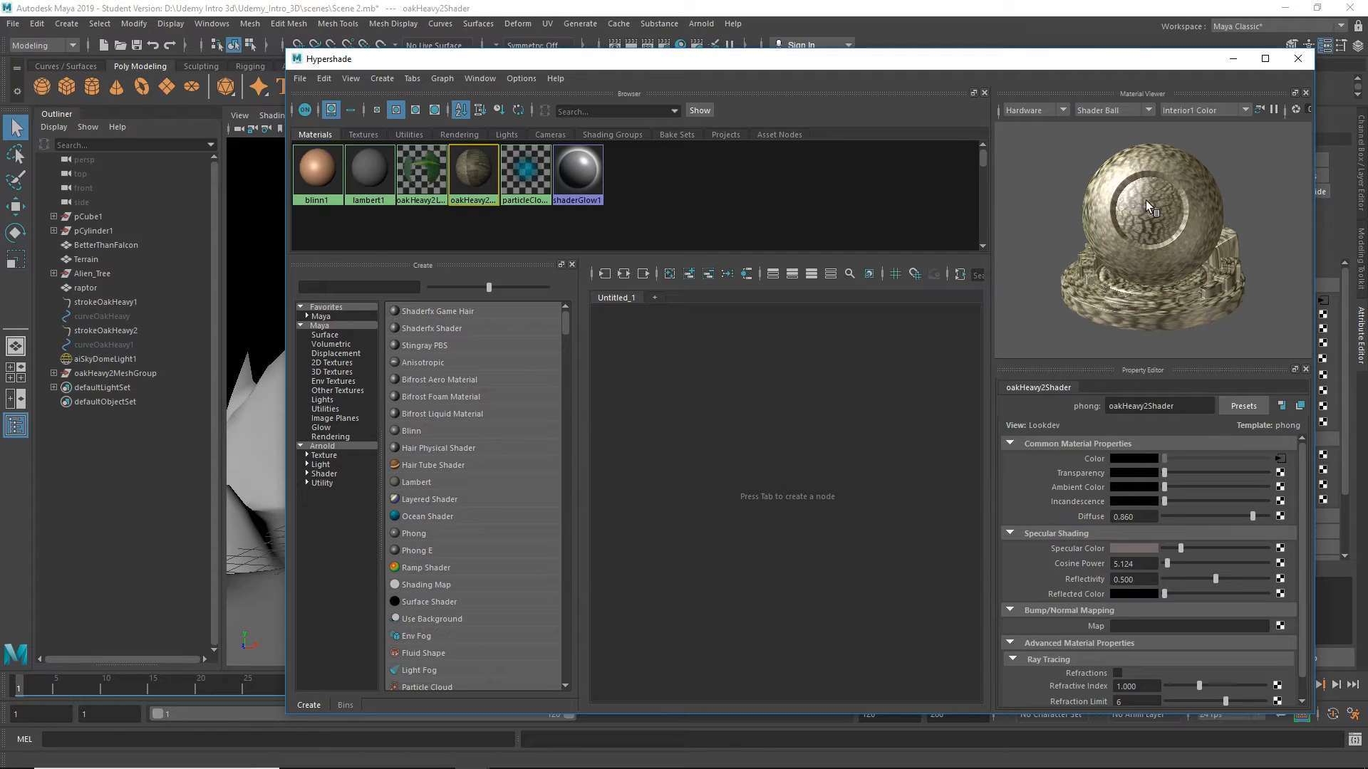
pyautogui.keyDown('alt'); pyautogui.moveTo(1174, 200); pyautogui.dragTo(1131, 196); pyautogui.keyUp('alt')
pyautogui.click(1114, 110)
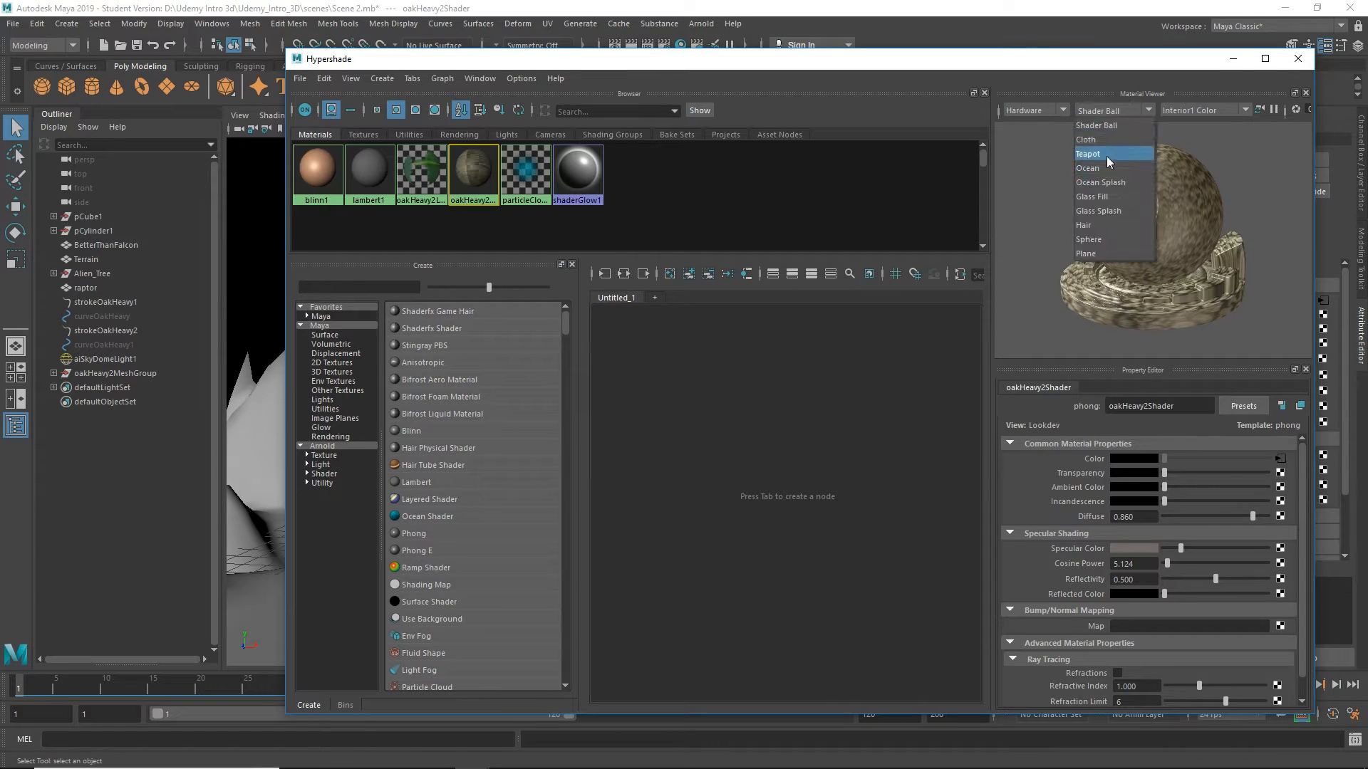
pyautogui.click(1108, 185)
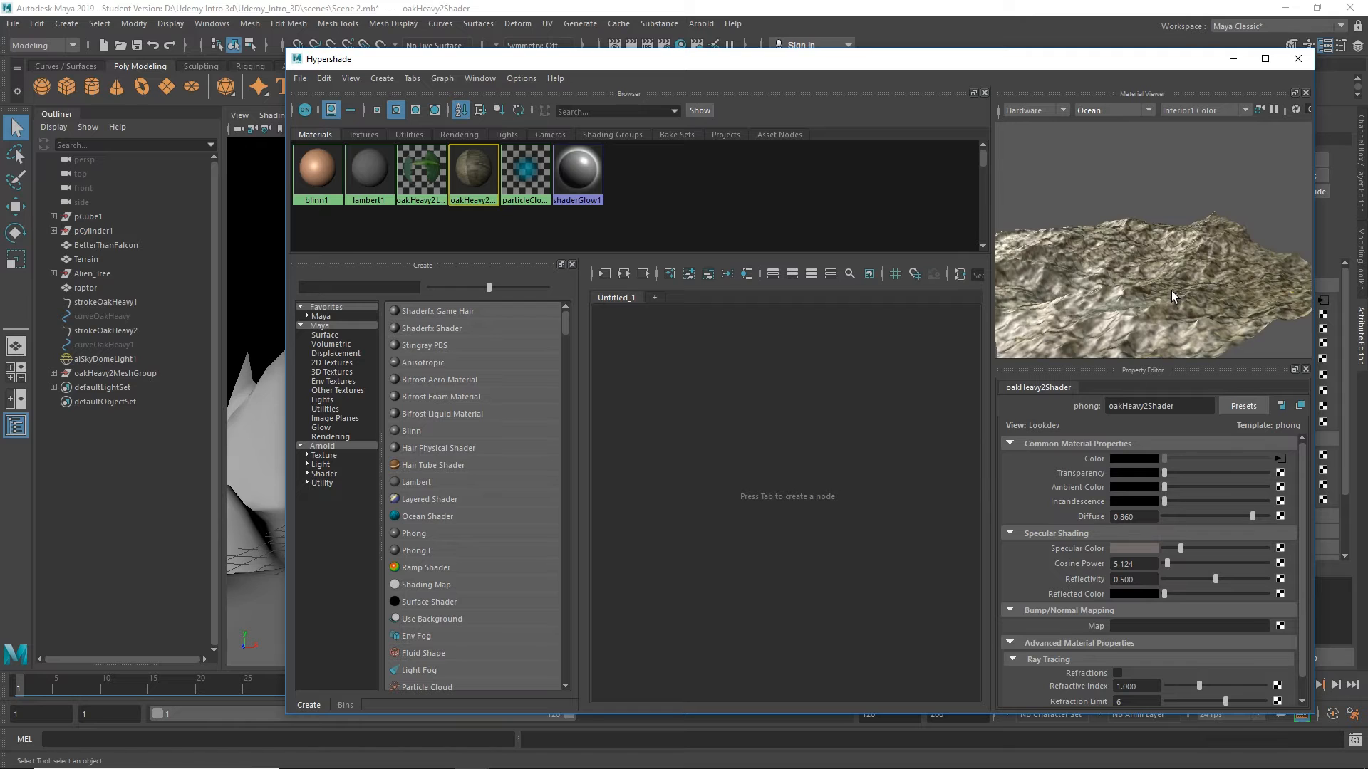
pyautogui.keyDown('alt'); pyautogui.moveTo(1171, 290); pyautogui.dragTo(1204, 262); pyautogui.keyUp('alt')
# - Switch the material preview shape to Sphere and review the bark material's shading properties
pyautogui.click(1115, 109)
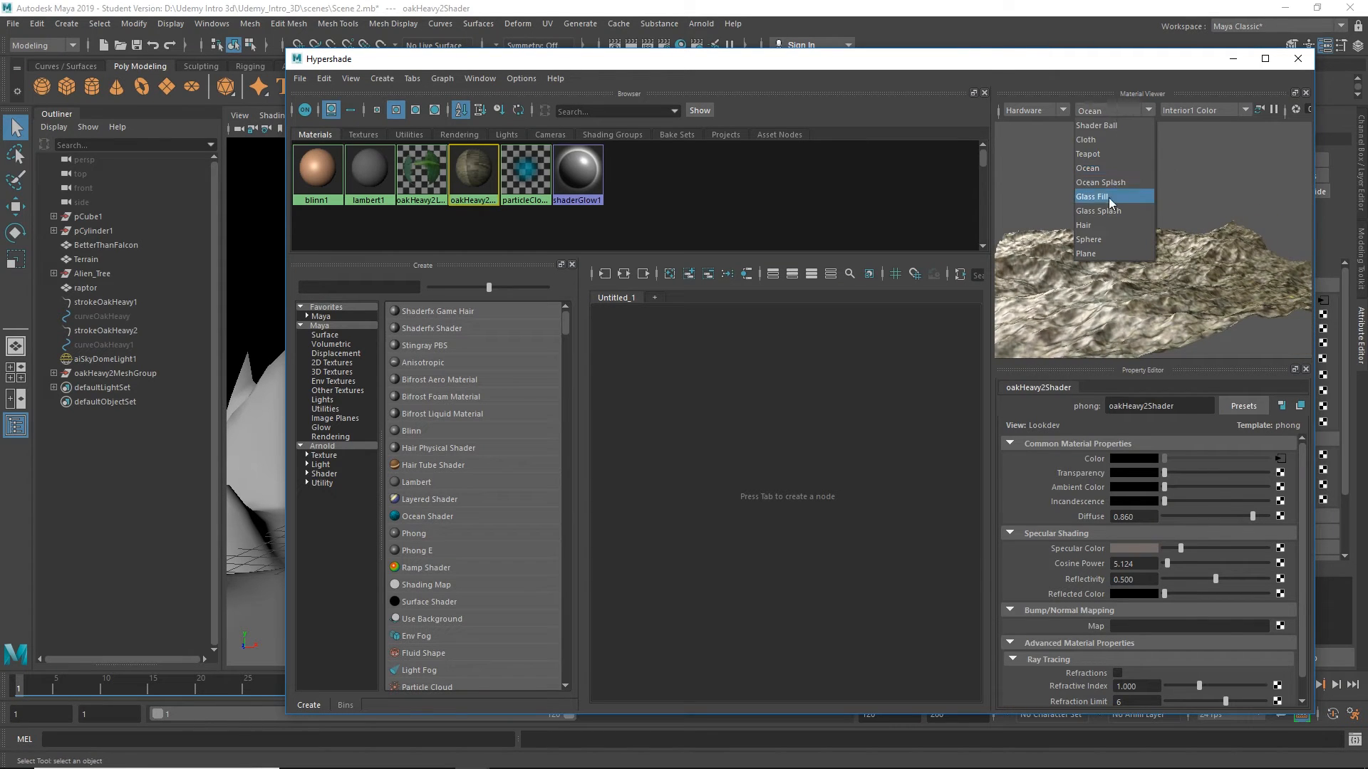
pyautogui.click(1100, 238)
pyautogui.keyDown('alt'); pyautogui.moveTo(1217, 335); pyautogui.dragTo(1090, 295); pyautogui.keyUp('alt')
pyautogui.keyDown('alt'); pyautogui.moveTo(1194, 181); pyautogui.dragTo(1146, 214); pyautogui.keyUp('alt')
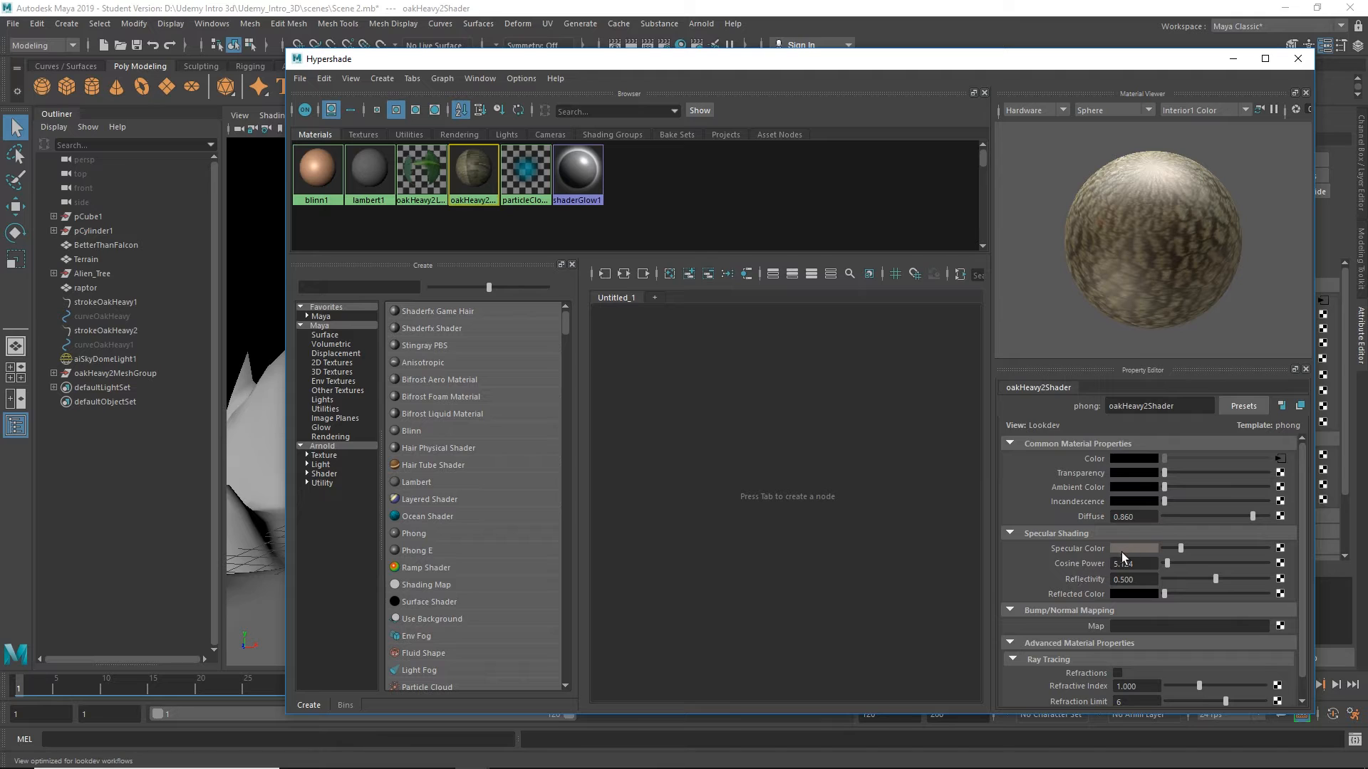
pyautogui.scroll(-1, 1122, 553)
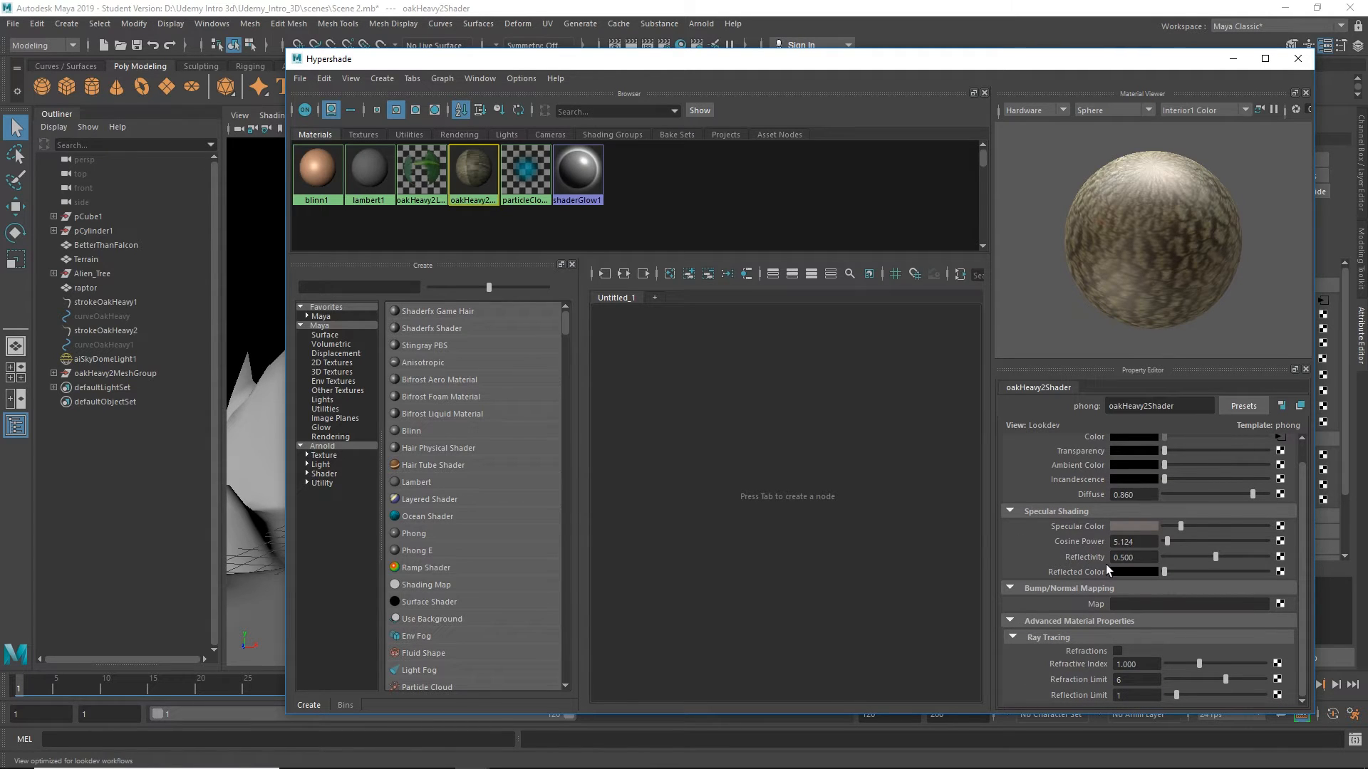
pyautogui.scroll(1, 1172, 621)
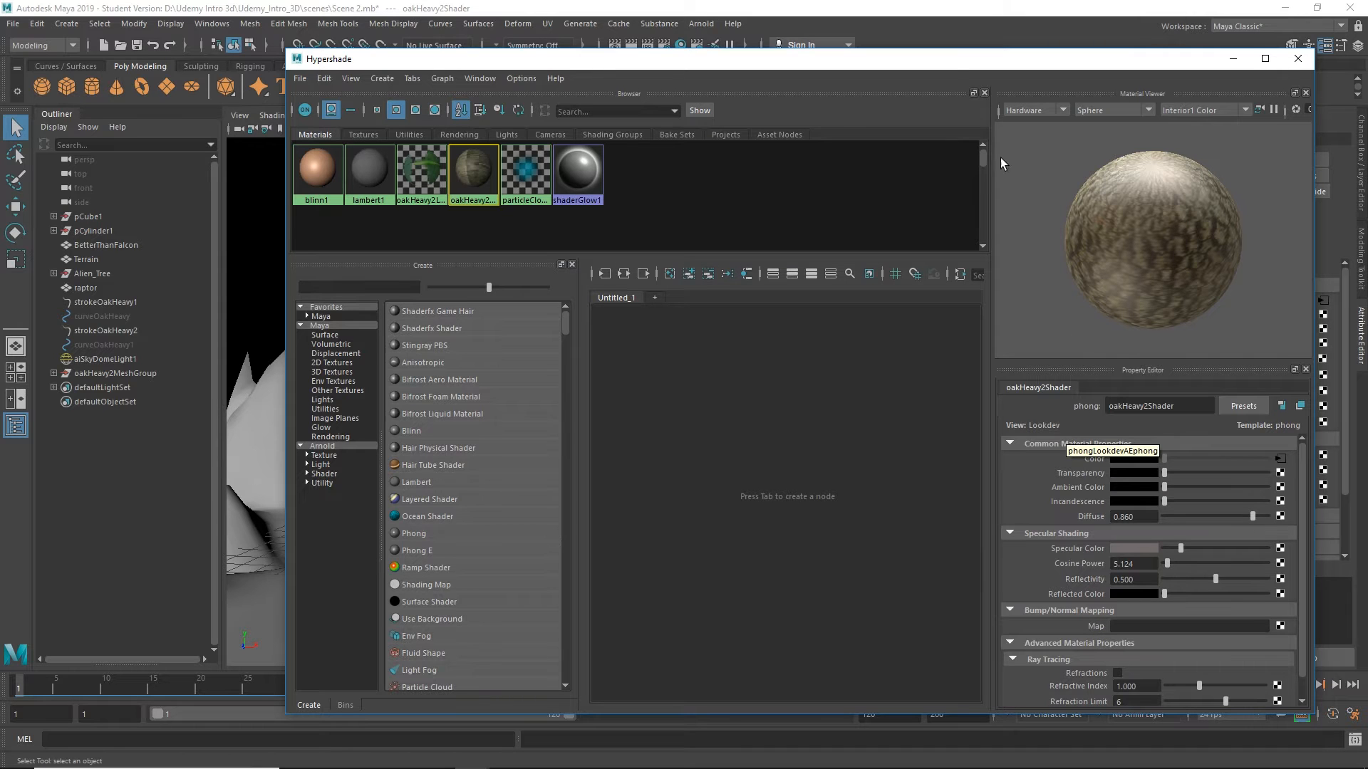
# - Graph the node network of oakHeavy2Shader, maximize the Hypershade window and frame all the nodes
pyautogui.moveTo(944, 62); pyautogui.dragTo(872, 47)
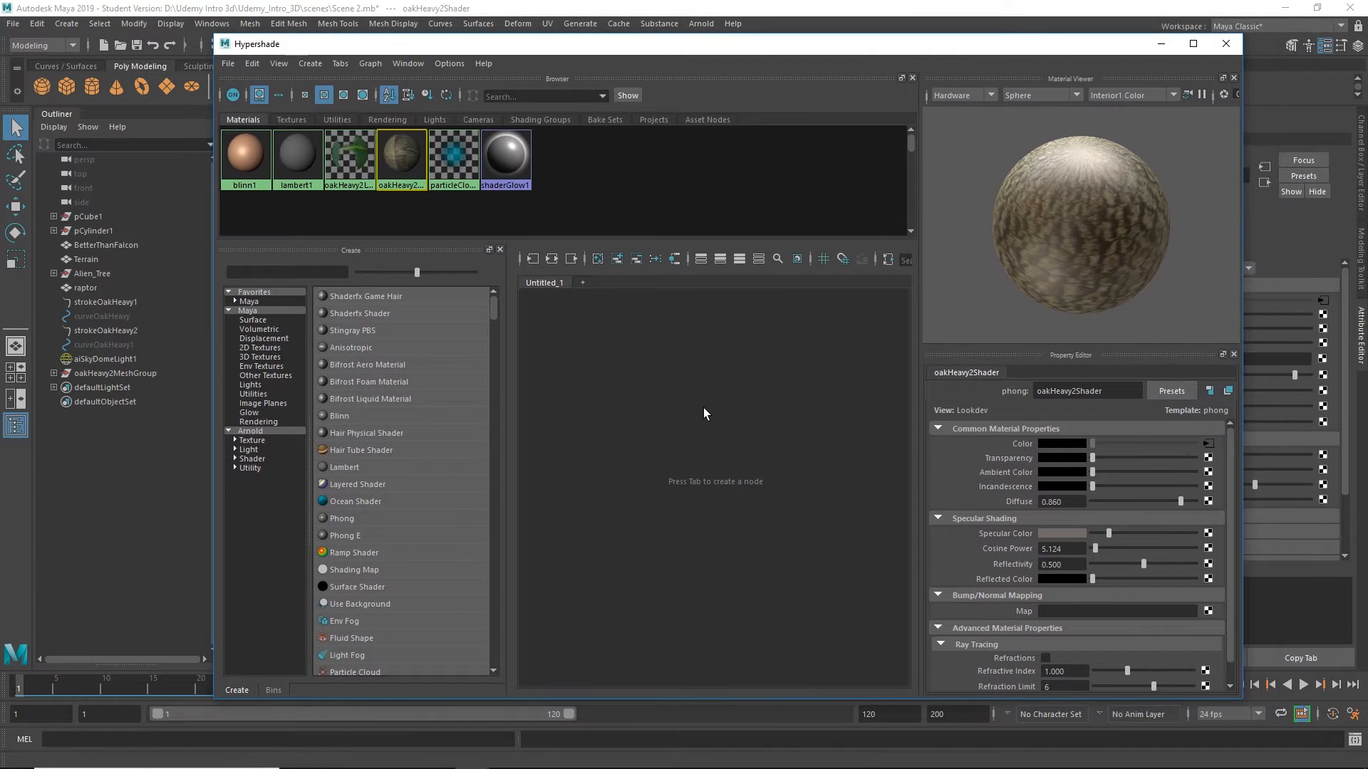
pyautogui.rightClick(402, 154)
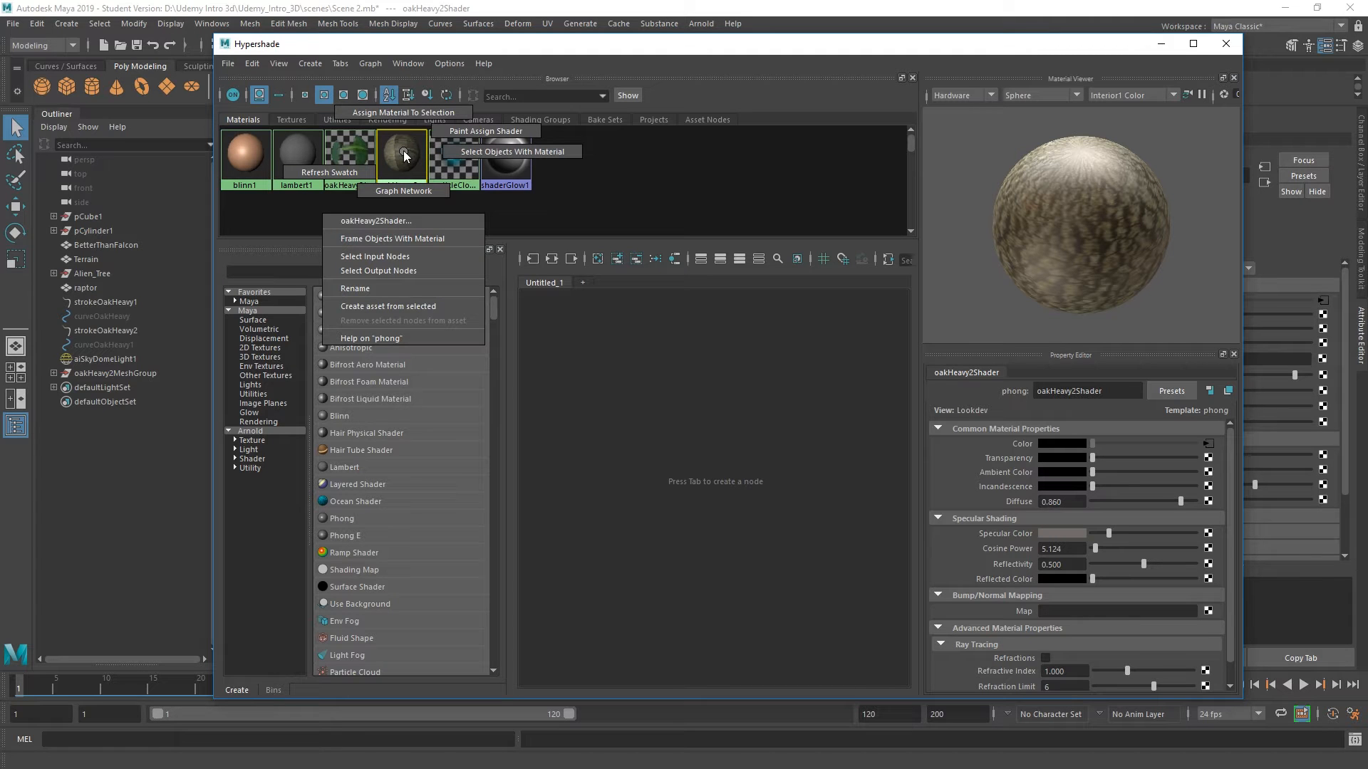
pyautogui.click(403, 191)
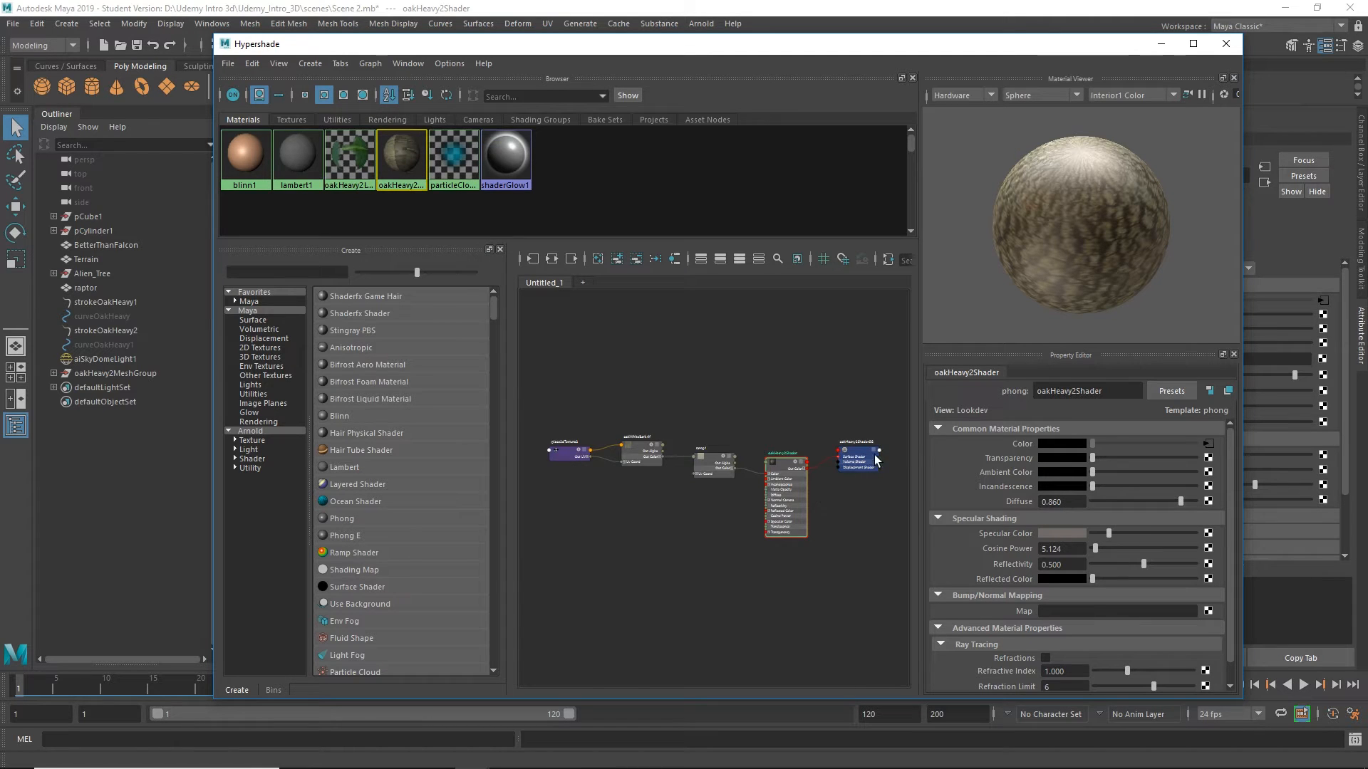
pyautogui.click(1193, 43)
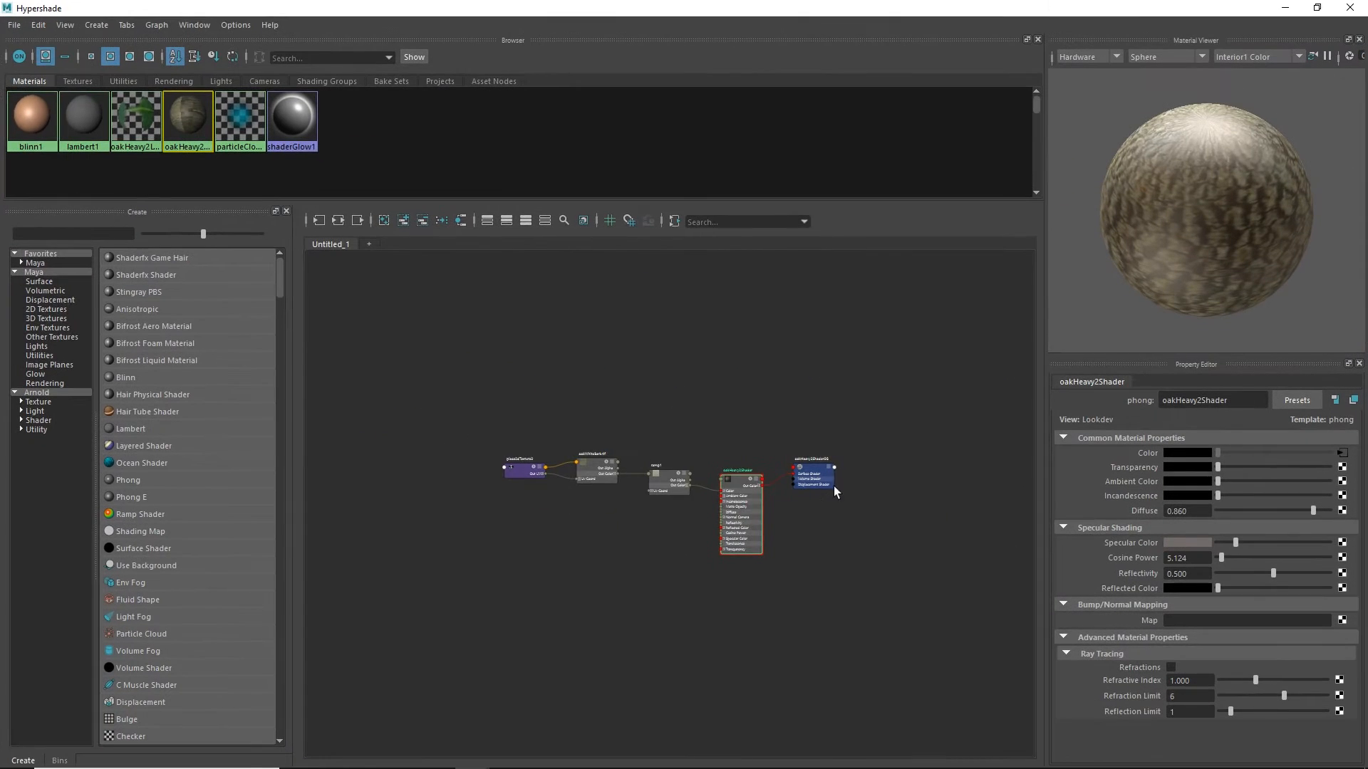
pyautogui.press('f')
pyautogui.press('a')
pyautogui.keyDown('alt'); pyautogui.moveTo(742, 477); pyautogui.dragTo(883, 477, button='middle'); pyautogui.keyUp('alt')
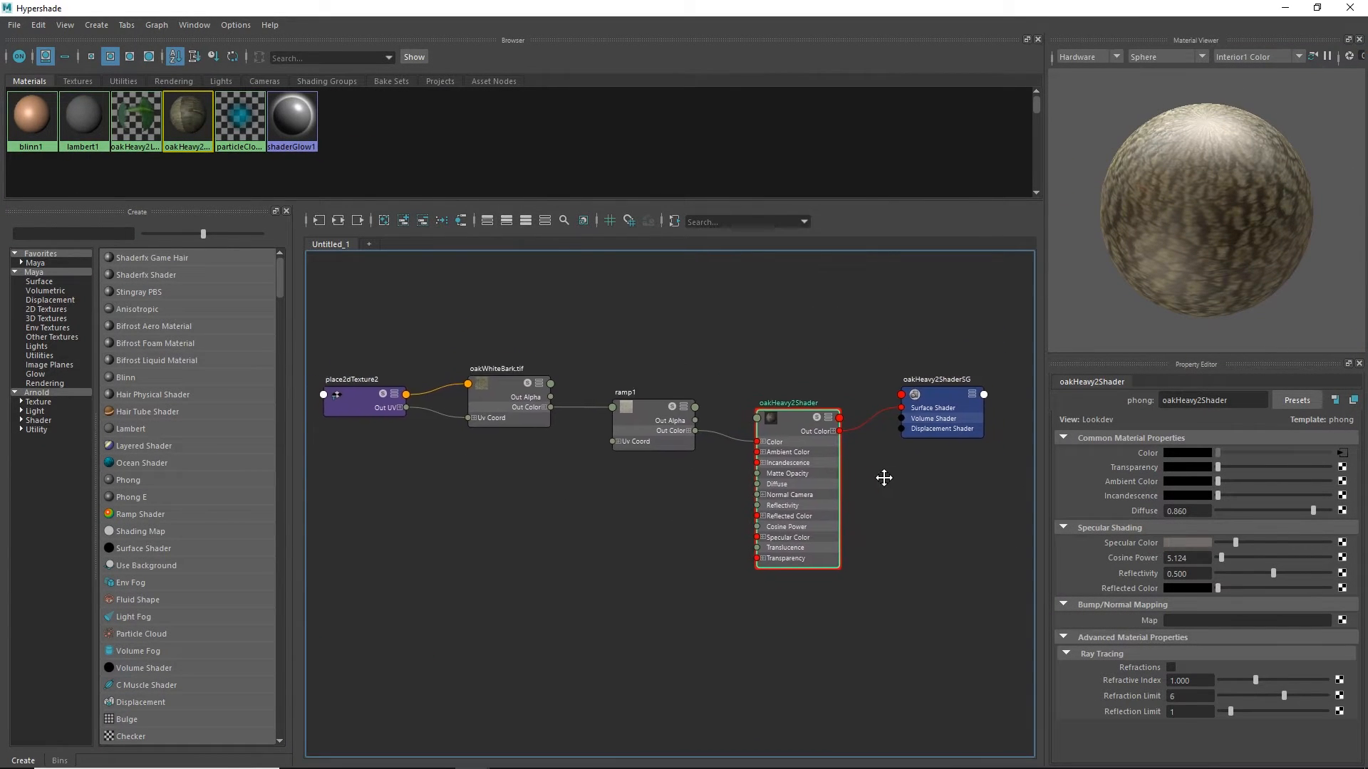
# - Examine the Color input of oakHeavy2Shader and select the ramp1 node feeding it to show its attributes
pyautogui.scroll(5, 835, 451)
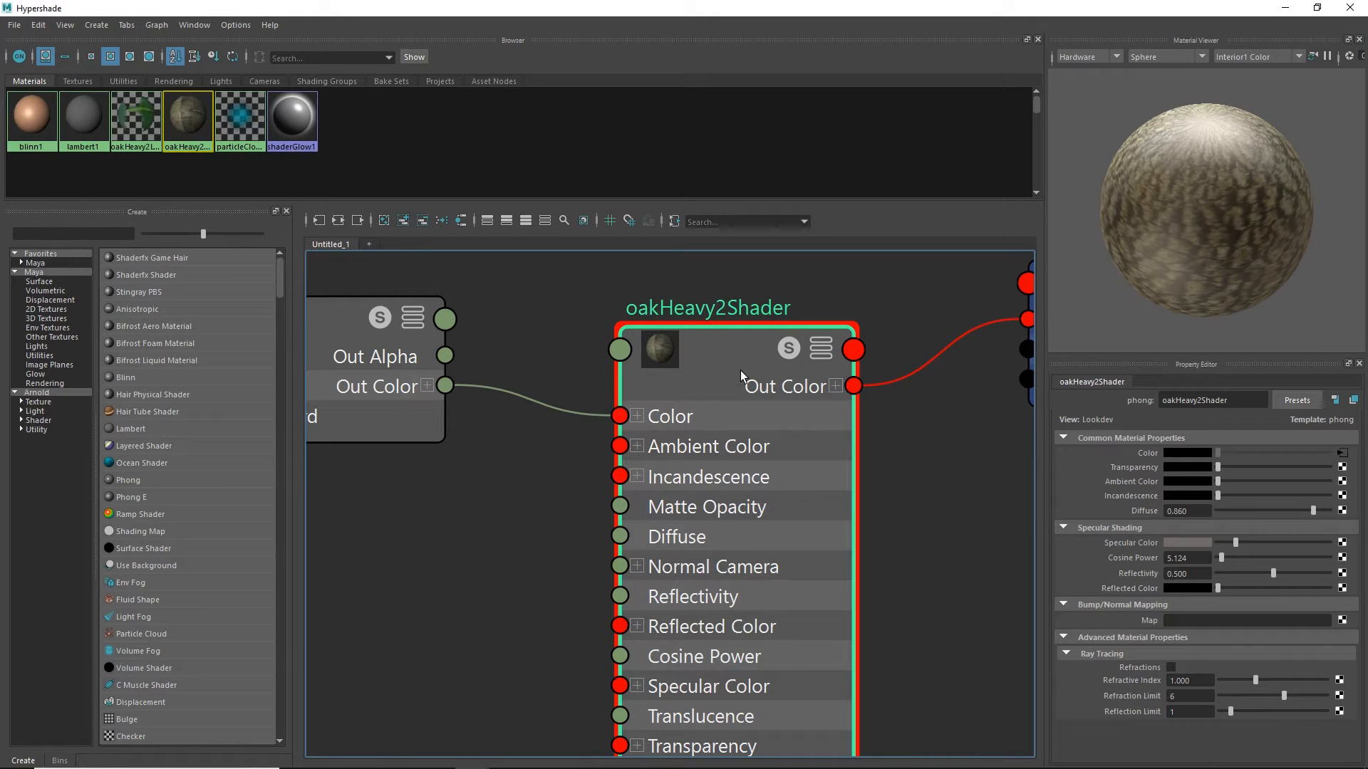
pyautogui.scroll(-2, 754, 449)
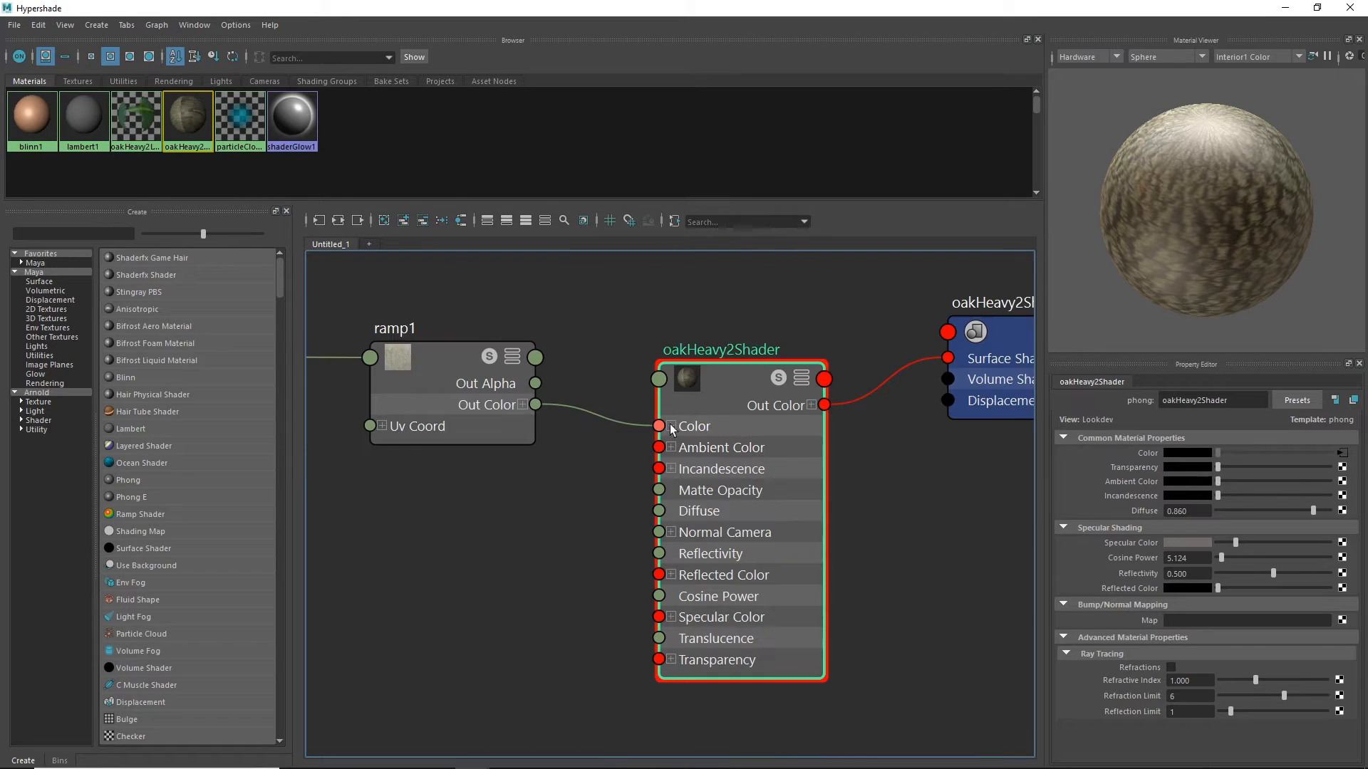
pyautogui.scroll(2, 568, 489)
pyautogui.click(520, 307)
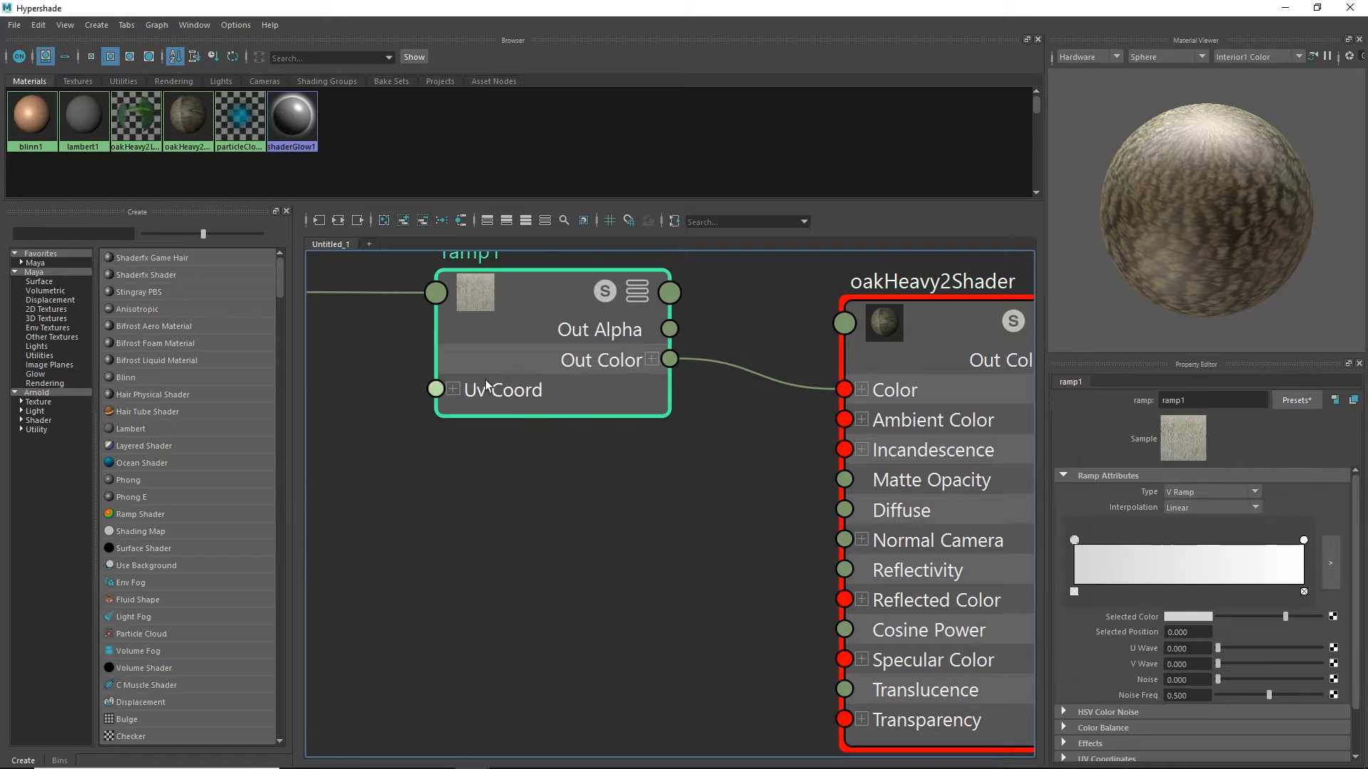
# - Select the oakWhiteBark.tif file node and inspect its attributes and its connections with place2dTexture2 and ramp1
pyautogui.moveTo(514, 448); pyautogui.dragTo(995, 558, button='middle')
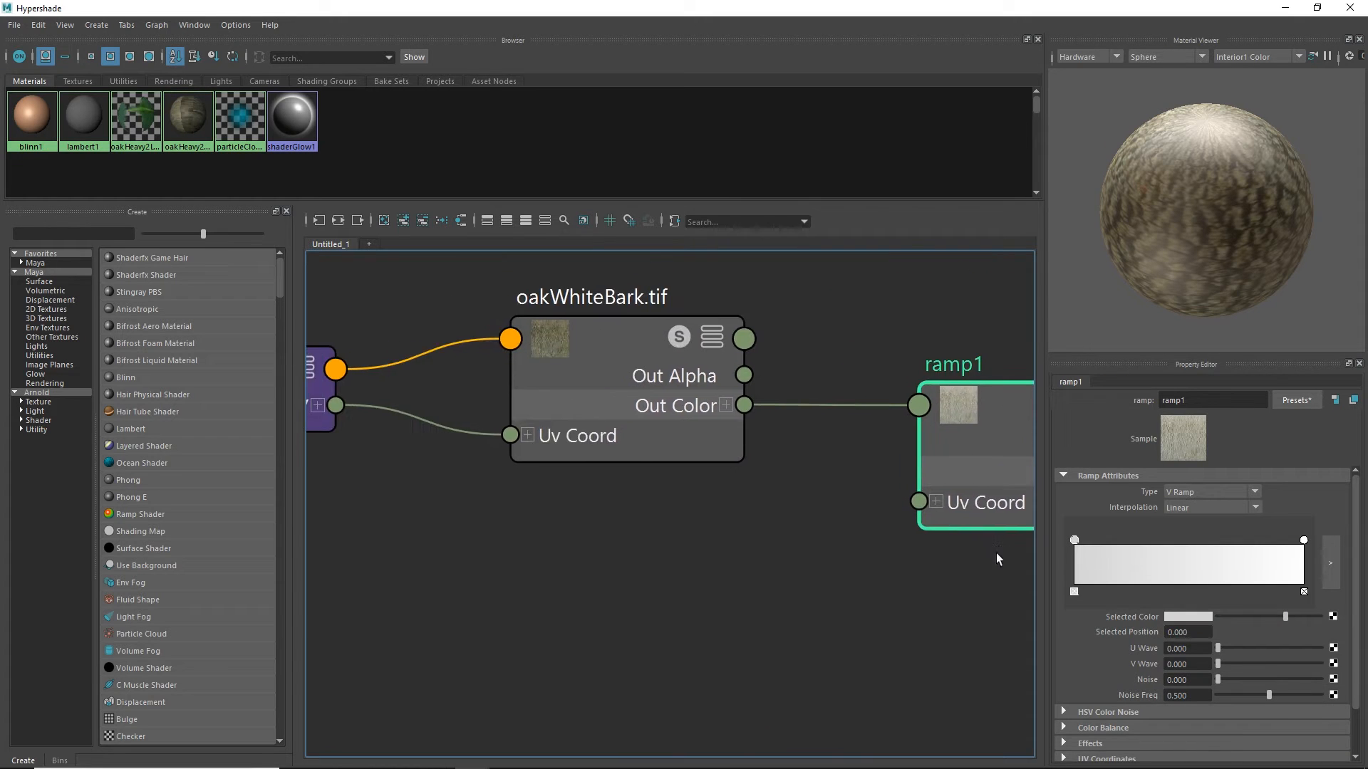
pyautogui.scroll(2, 995, 558)
pyautogui.scroll(-2, 581, 379)
pyautogui.moveTo(581, 379); pyautogui.dragTo(788, 385, button='middle')
pyautogui.click(708, 422)
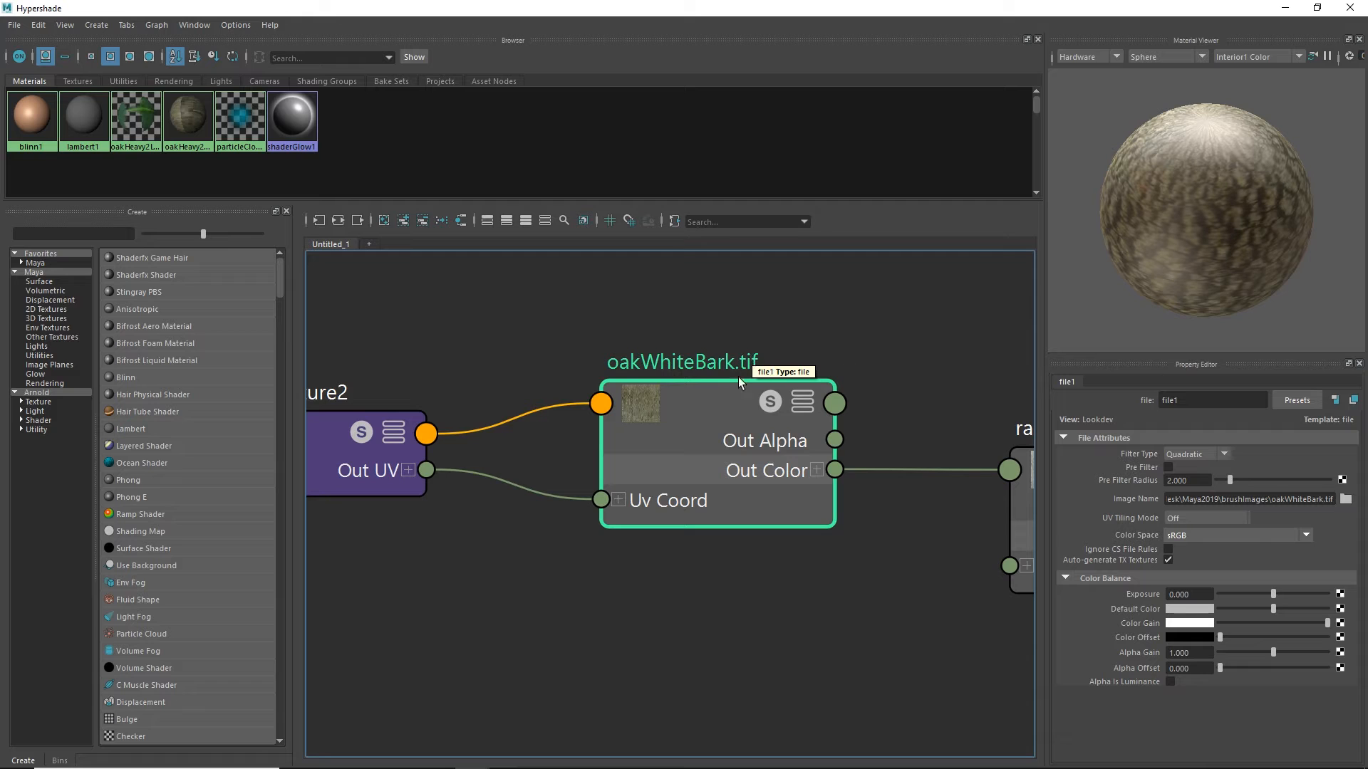
pyautogui.scroll(-3, 641, 519)
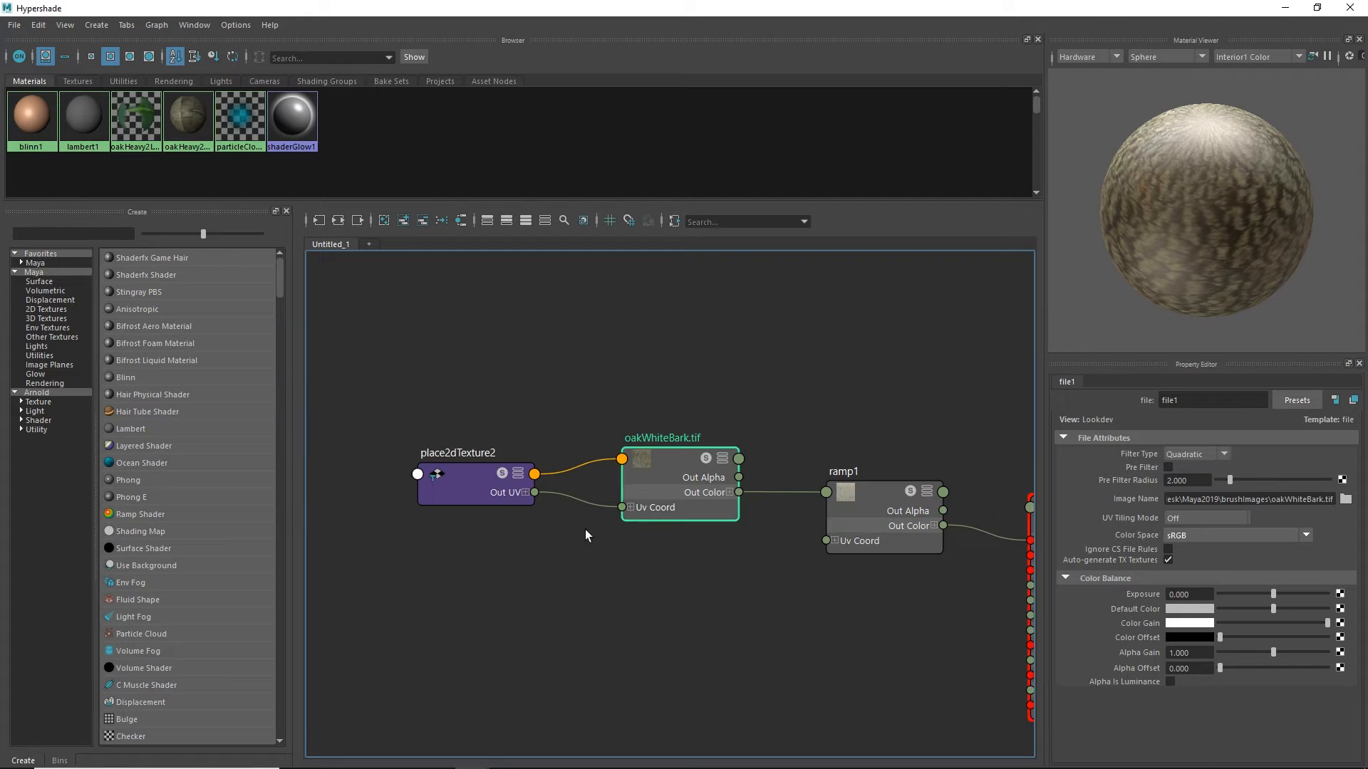
pyautogui.keyDown('alt'); pyautogui.moveTo(586, 534); pyautogui.dragTo(498, 446, button='middle'); pyautogui.keyUp('alt')
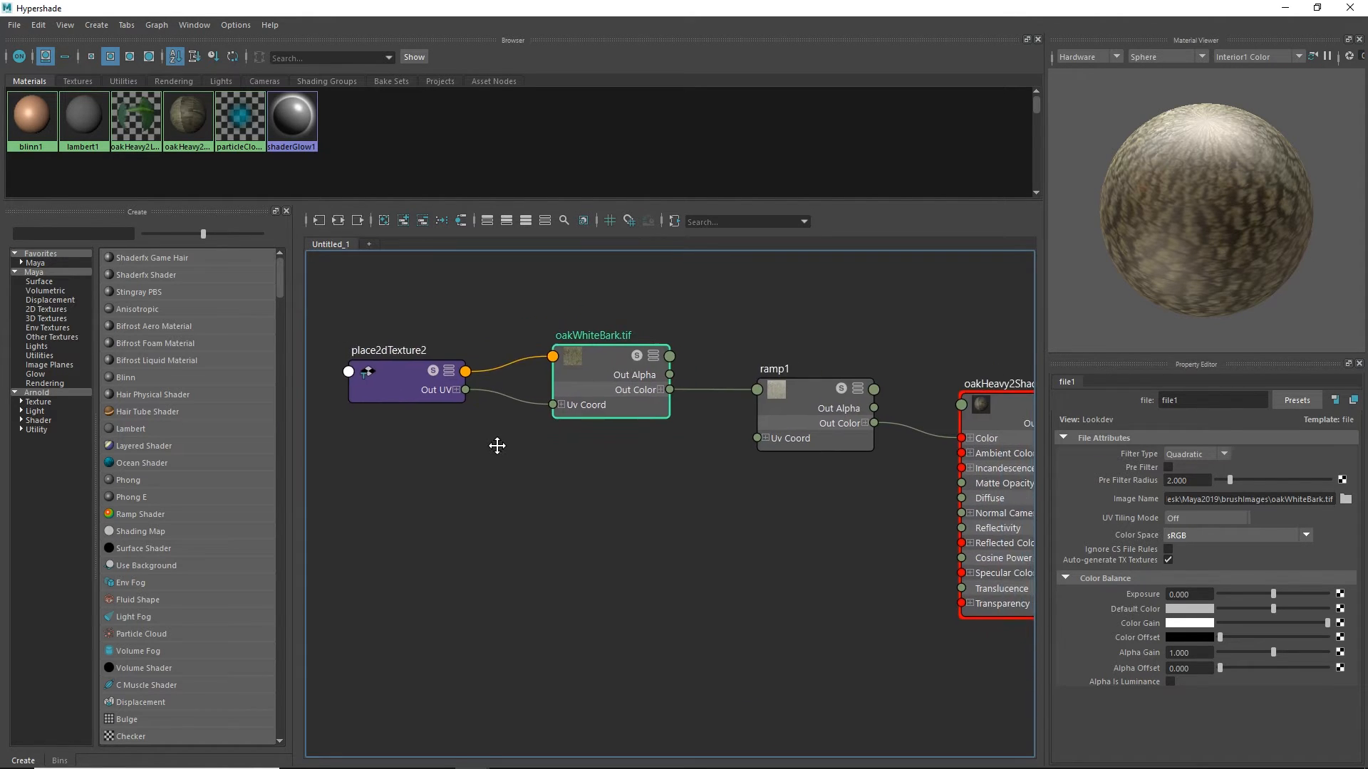
pyautogui.scroll(2, 422, 382)
pyautogui.keyDown('alt'); pyautogui.moveTo(395, 345); pyautogui.dragTo(551, 428, button='middle'); pyautogui.keyUp('alt')
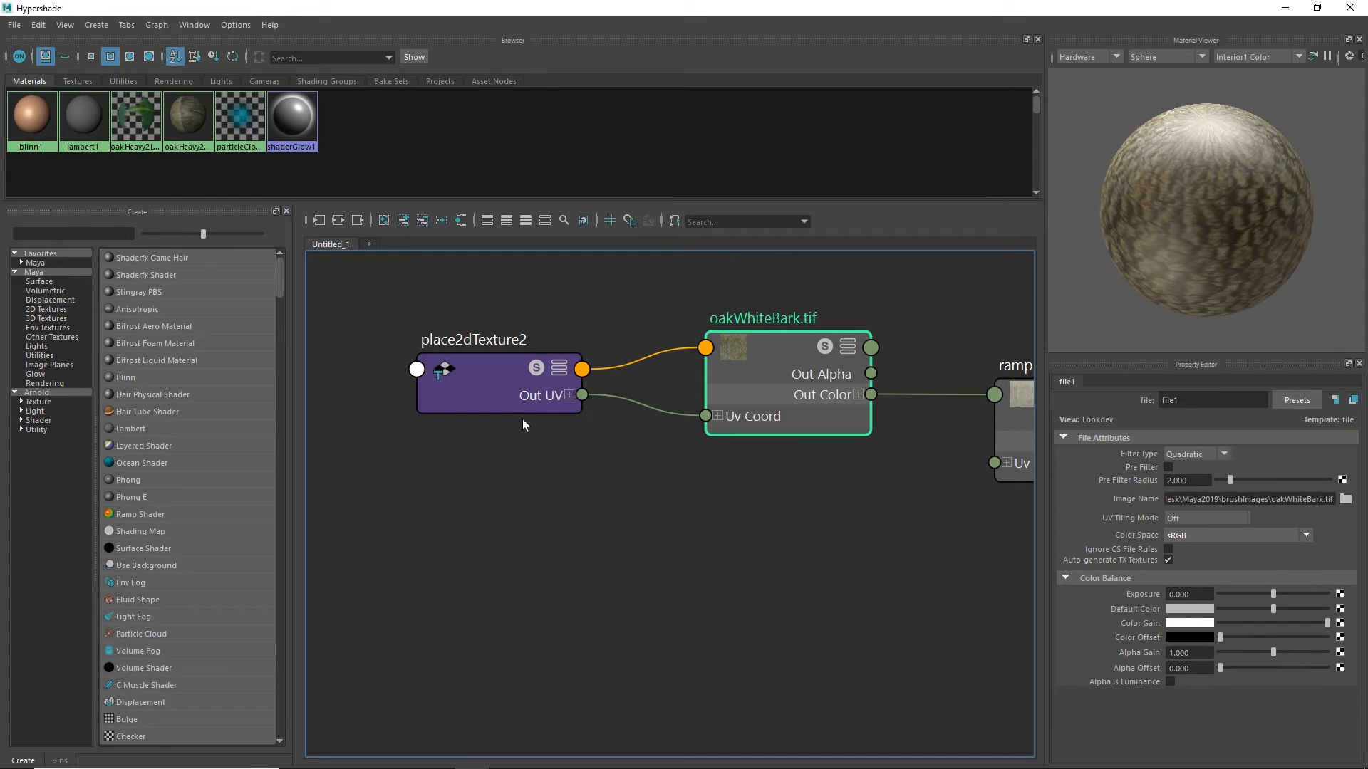
# - Follow the node connections from oakWhiteBark.tif through ramp1 to oakHeavy2Shader and its shading group
pyautogui.scroll(1, 783, 506)
pyautogui.keyDown('alt'); pyautogui.moveTo(783, 506); pyautogui.dragTo(359, 535, button='middle'); pyautogui.keyUp('alt')
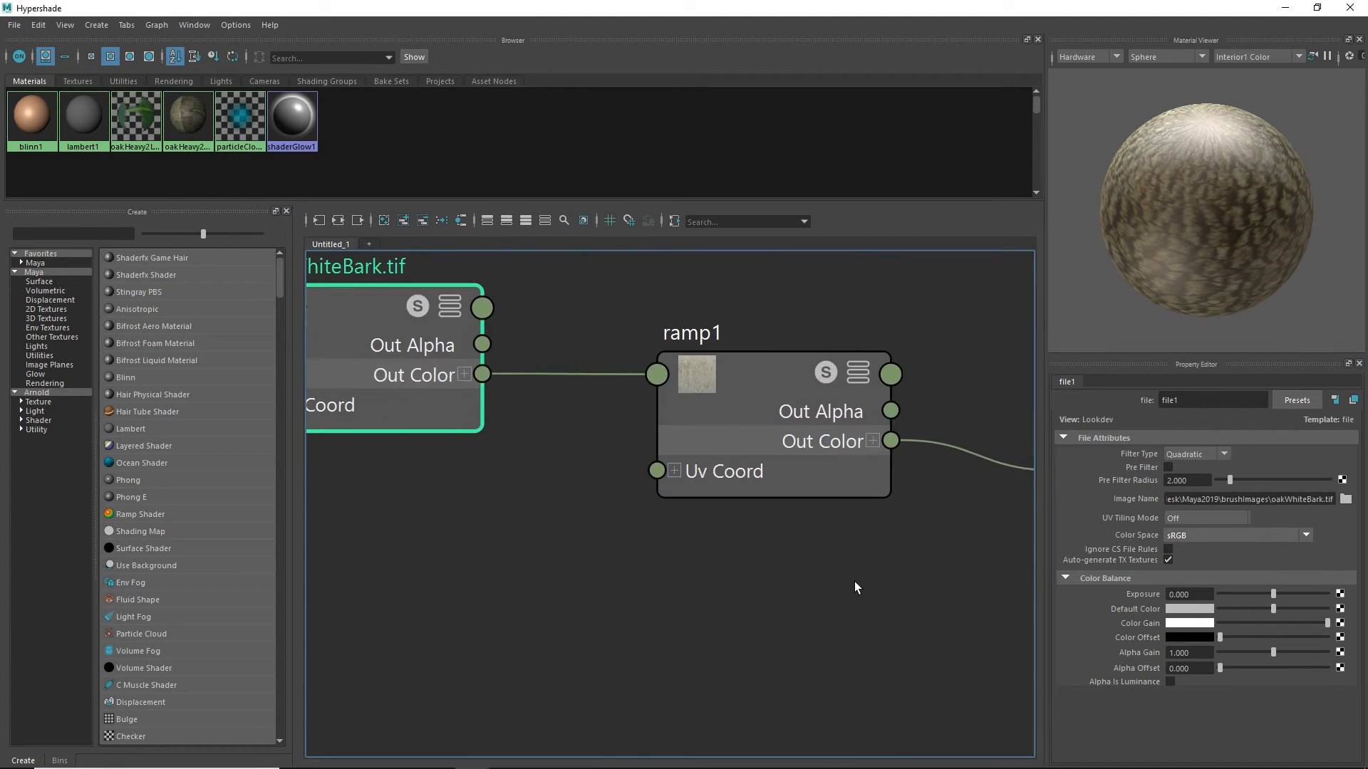
pyautogui.scroll(-4, 854, 584)
pyautogui.keyDown('alt'); pyautogui.moveTo(852, 584); pyautogui.dragTo(707, 548, button='middle'); pyautogui.keyUp('alt')
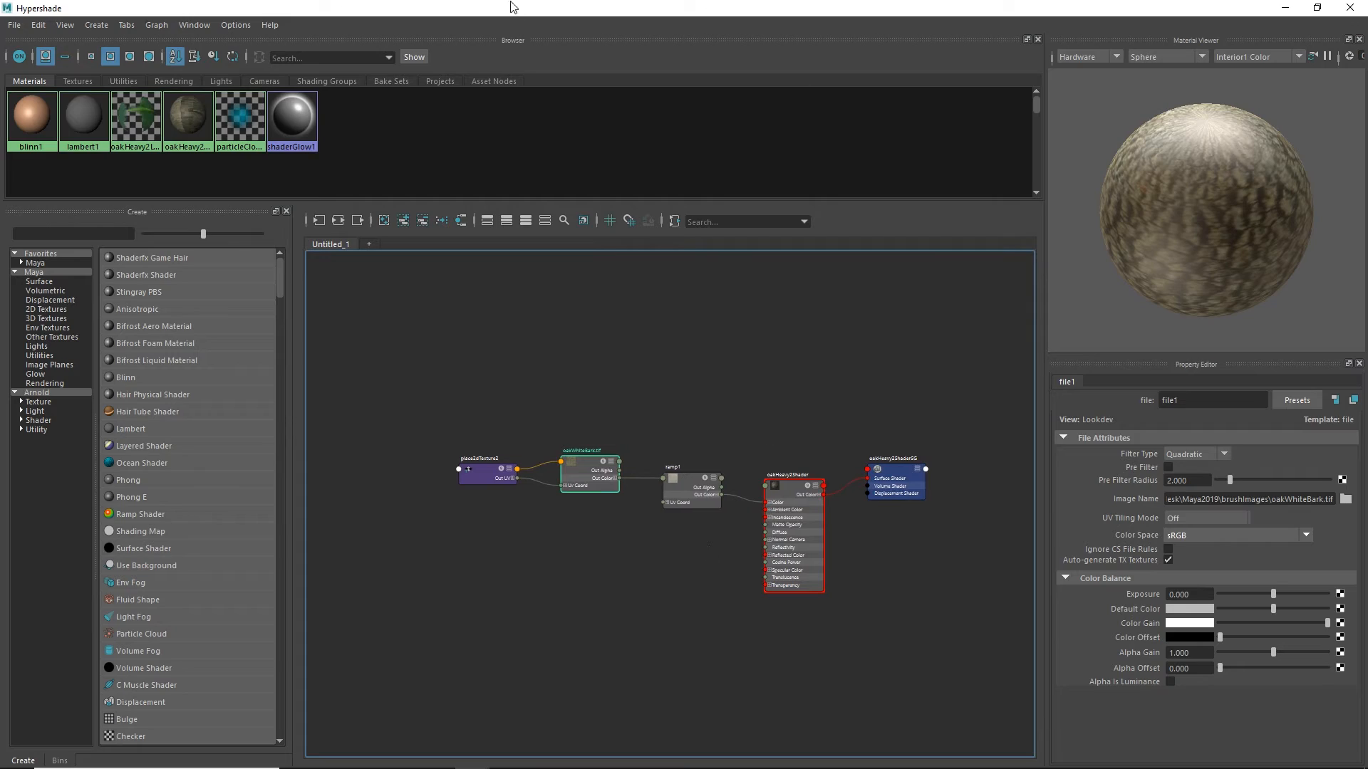
# - Minimize the Hypershade, render a close view of the oak trunk's base with Arnold, and close the render after checking the bark
pyautogui.click(1286, 10)
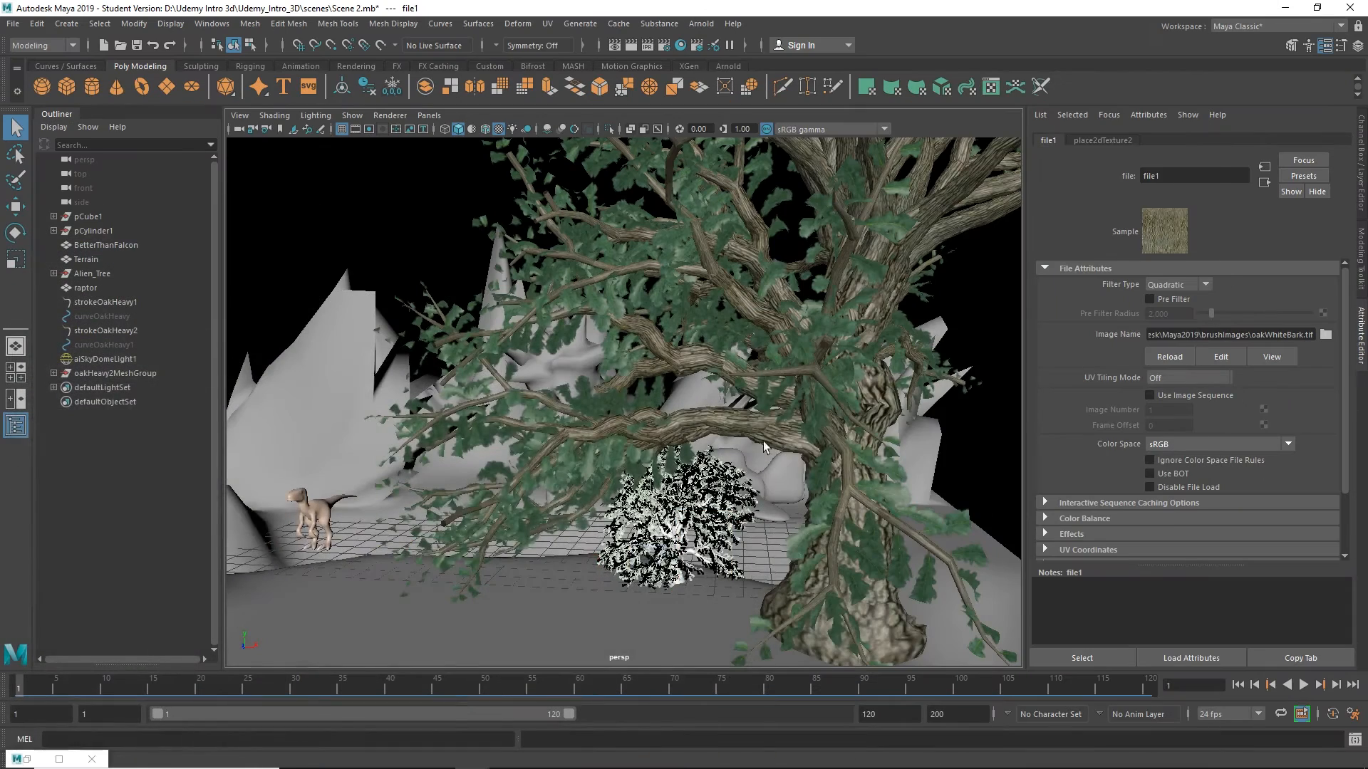
pyautogui.scroll(5, 819, 365)
pyautogui.keyDown('alt'); pyautogui.moveTo(886, 397); pyautogui.dragTo(711, 217, button='middle'); pyautogui.keyUp('alt')
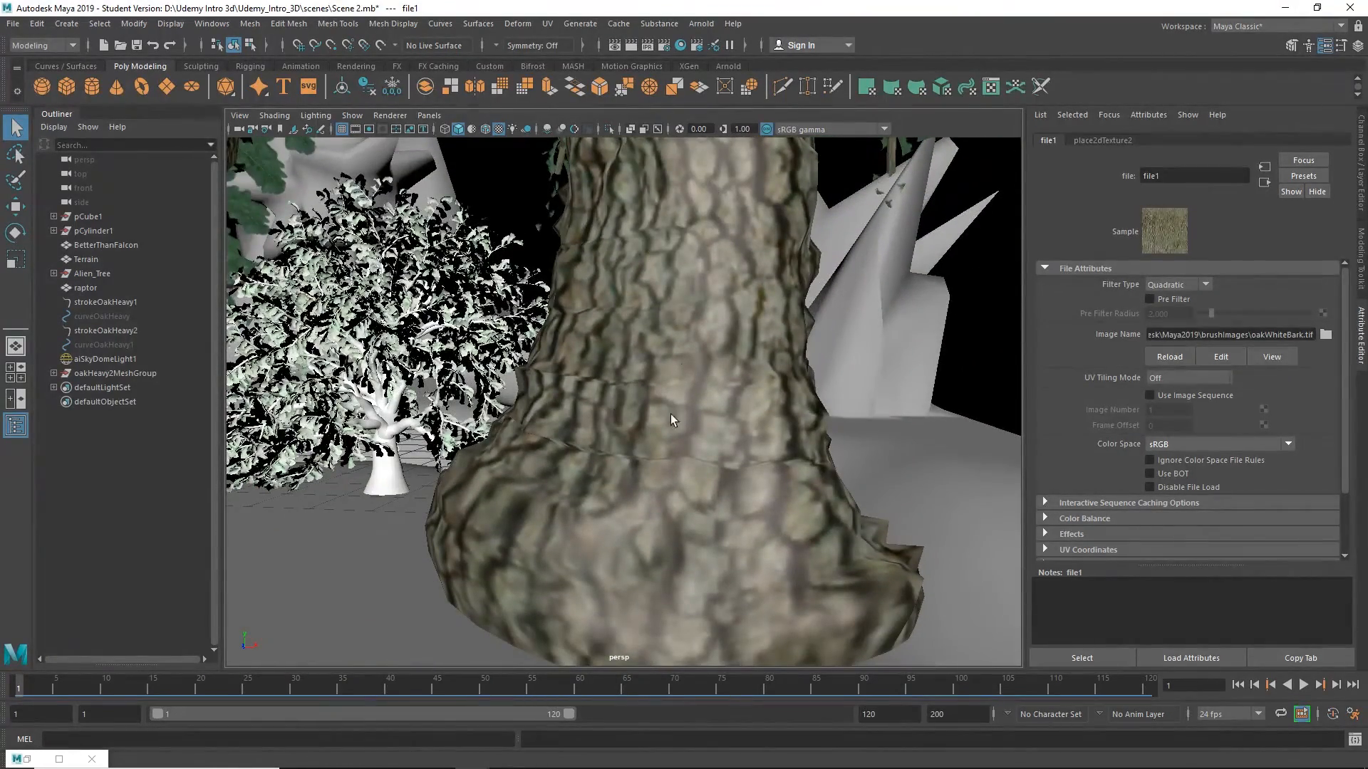
pyautogui.click(633, 47)
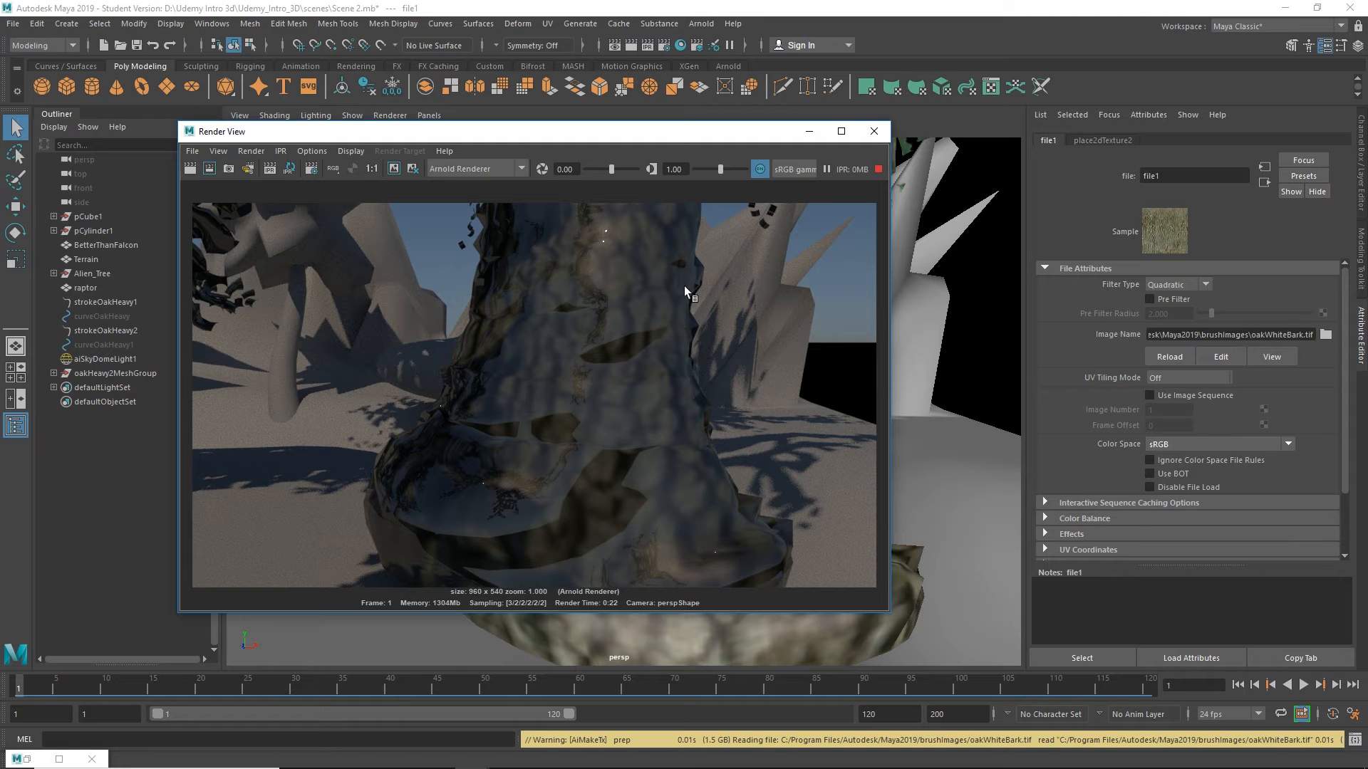
pyautogui.click(871, 133)
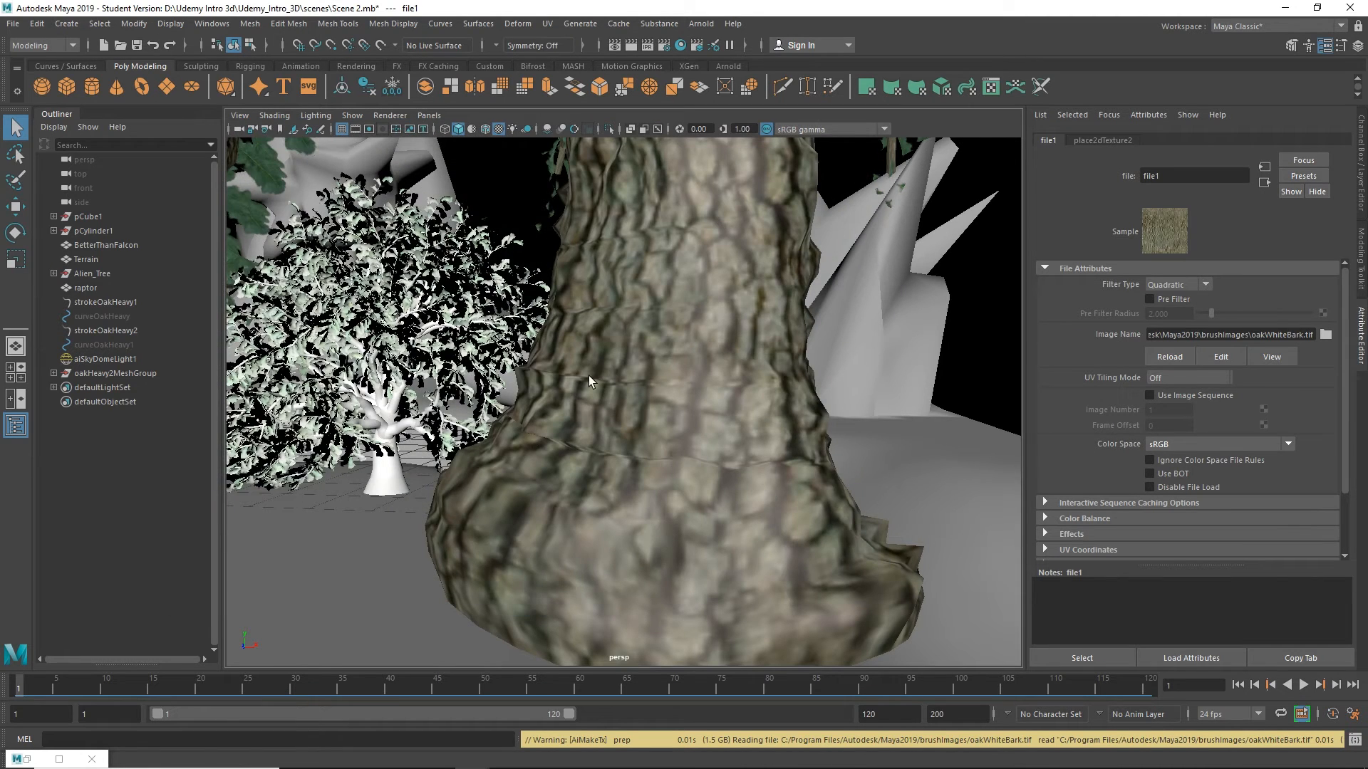
# - Restore the Hypershade and set oakHeavy2Shader's Reflectivity to 0 and its Specular Color to black
pyautogui.click(62, 759)
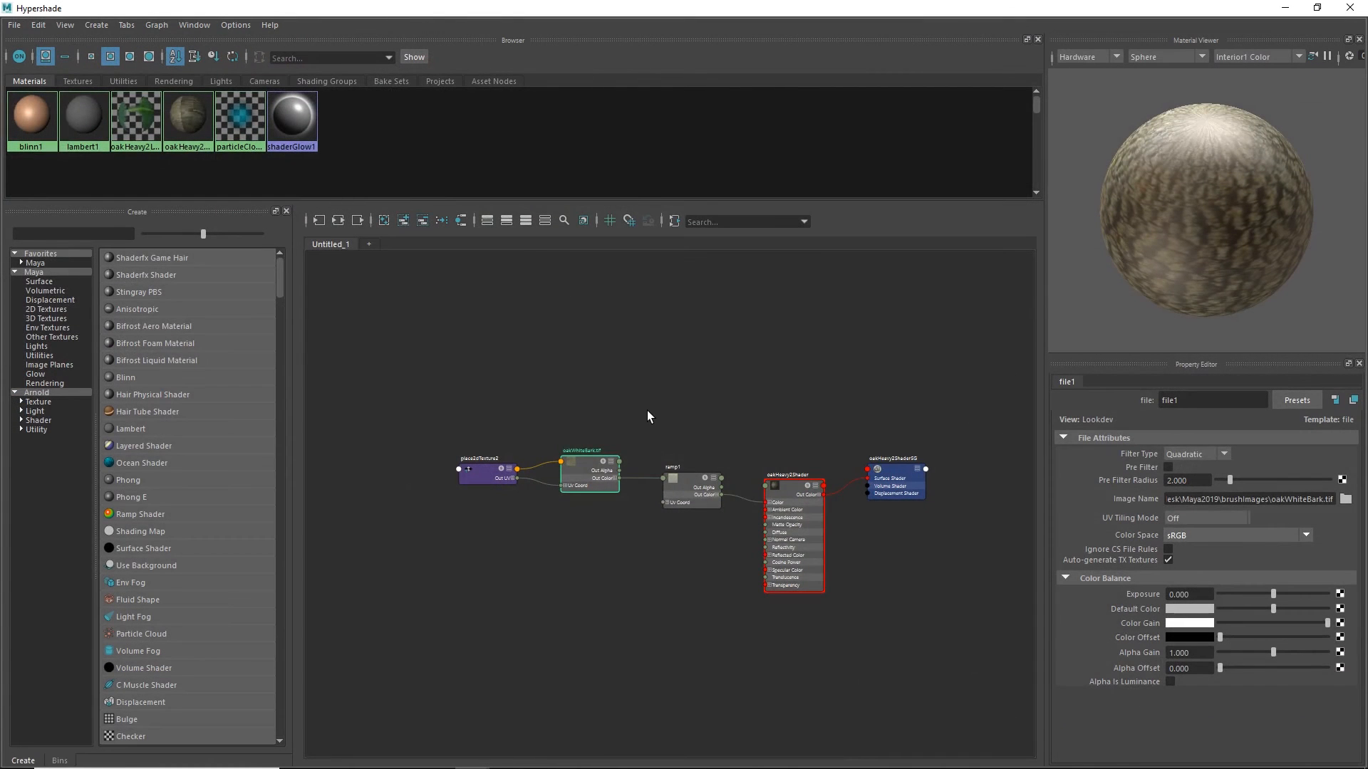
pyautogui.scroll(8, 812, 546)
pyautogui.scroll(-4, 820, 546)
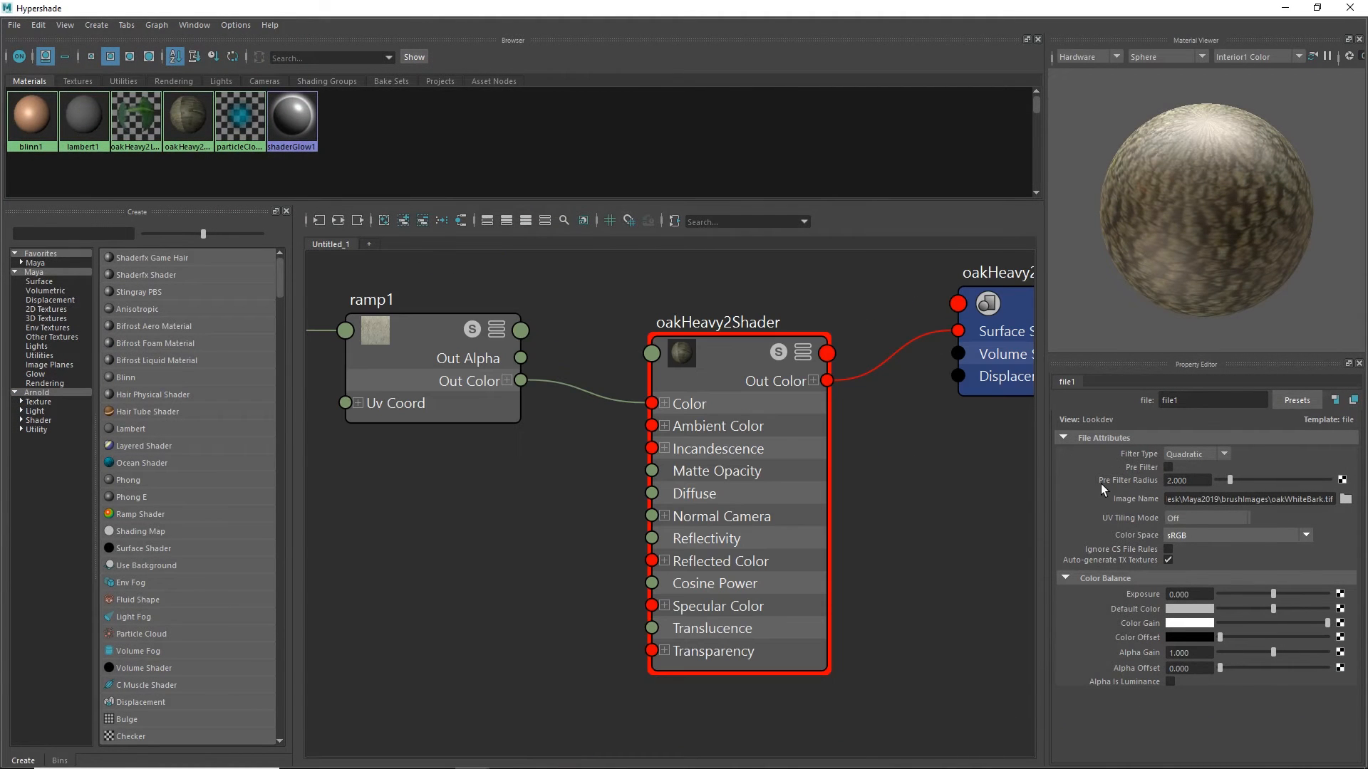
pyautogui.click(756, 431)
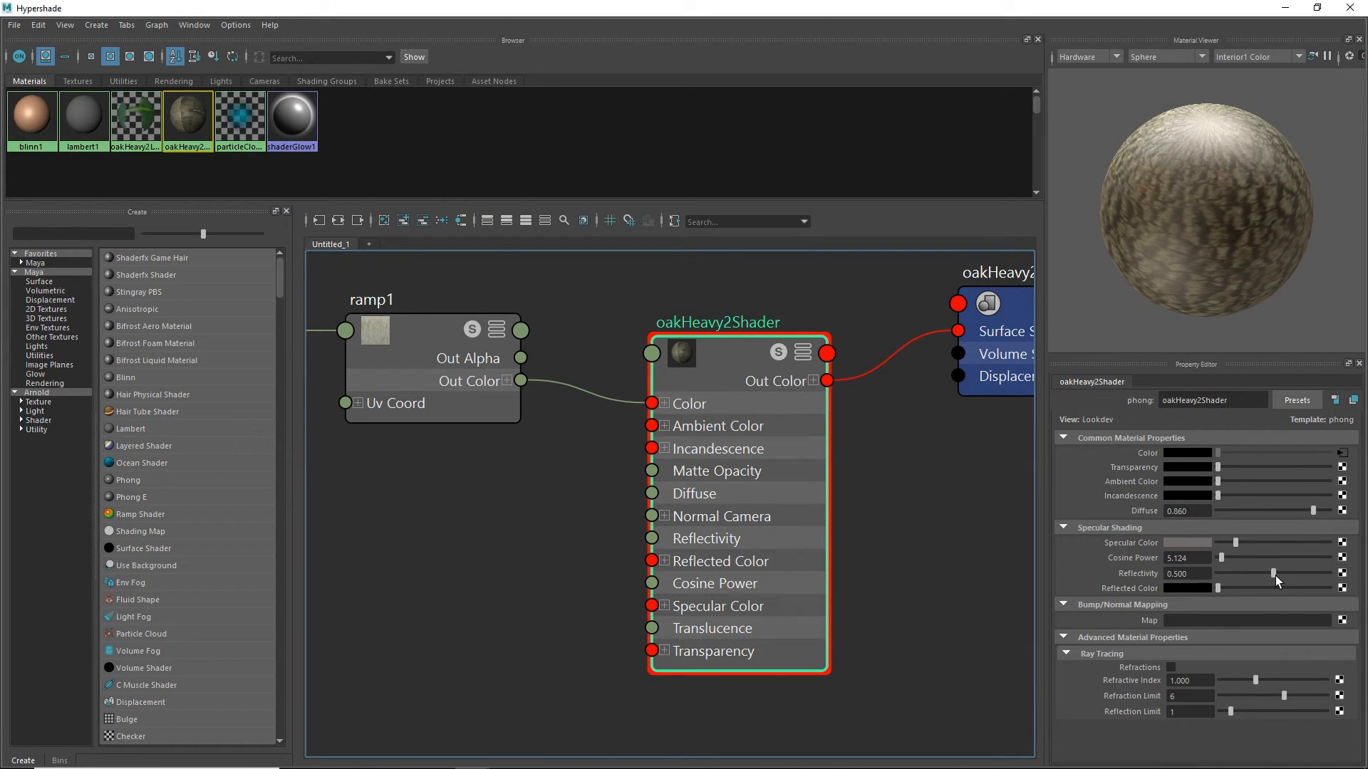
pyautogui.moveTo(1274, 574); pyautogui.dragTo(1202, 574)
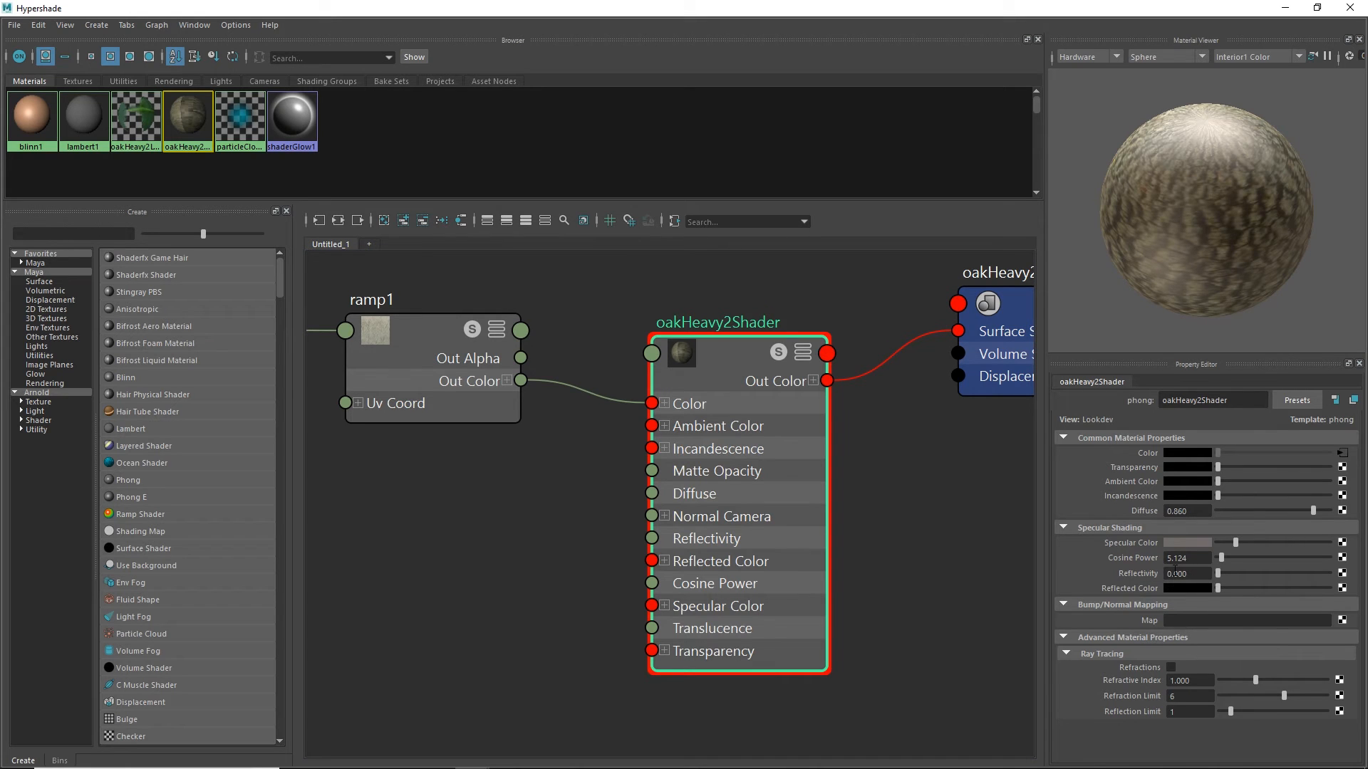
pyautogui.moveTo(1237, 543); pyautogui.dragTo(1296, 545)
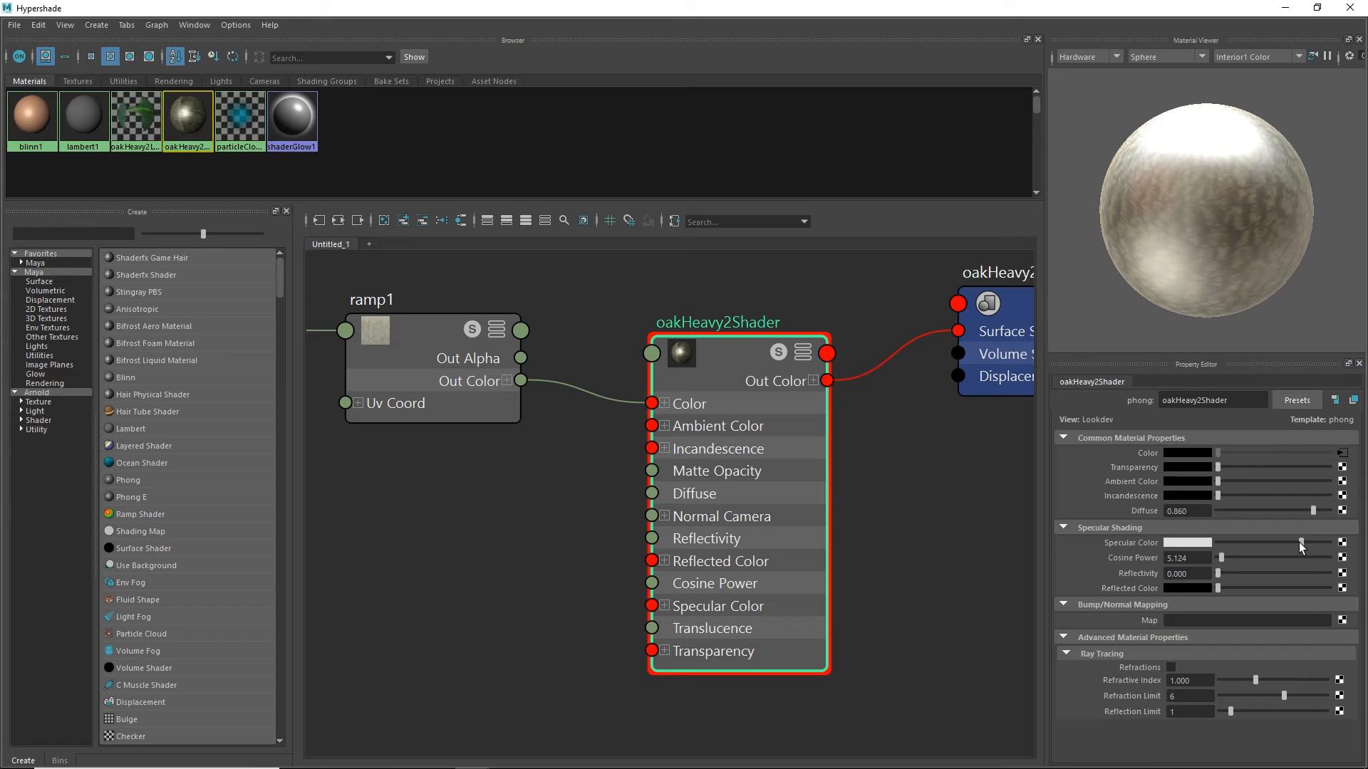
pyautogui.moveTo(1298, 541); pyautogui.dragTo(1171, 540)
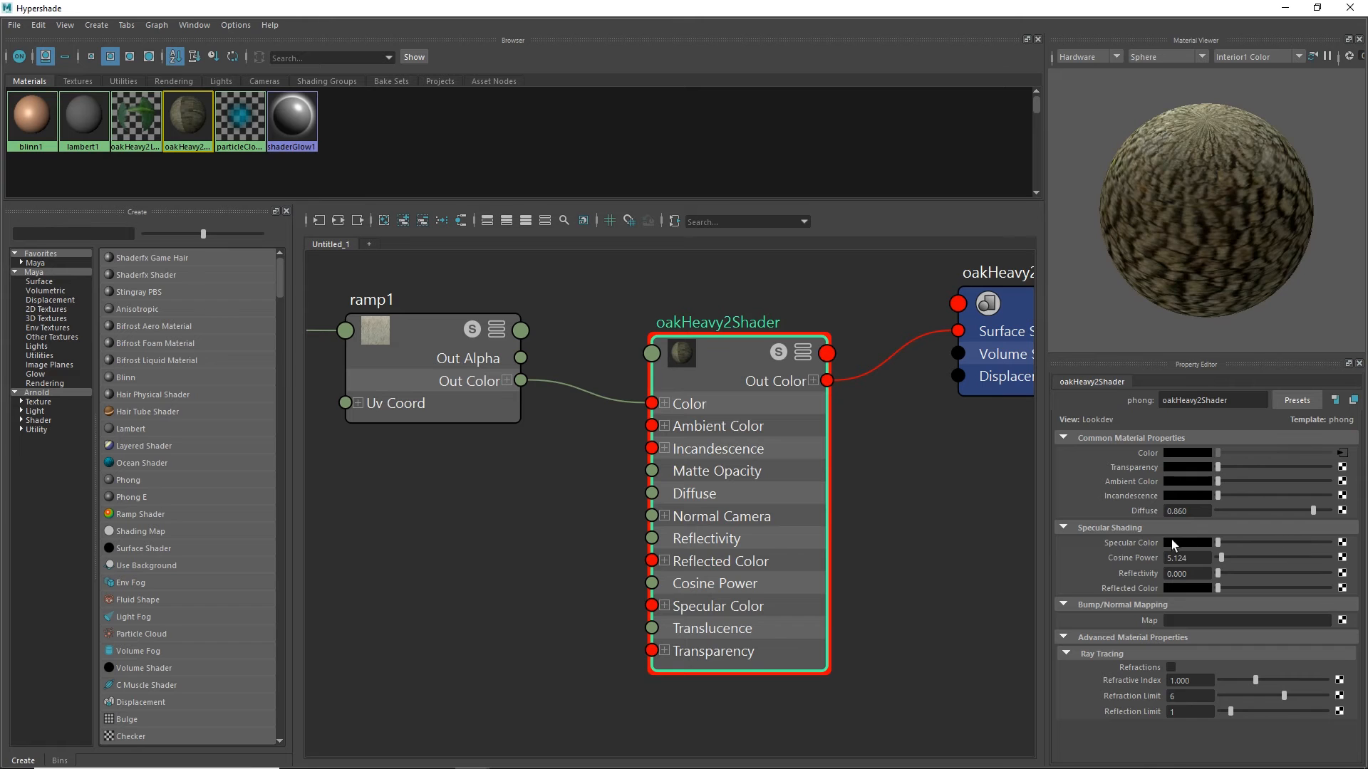
# - Render the trunk's base again to check the bark with the changed specular shading, and close the render
pyautogui.click(1350, 8)
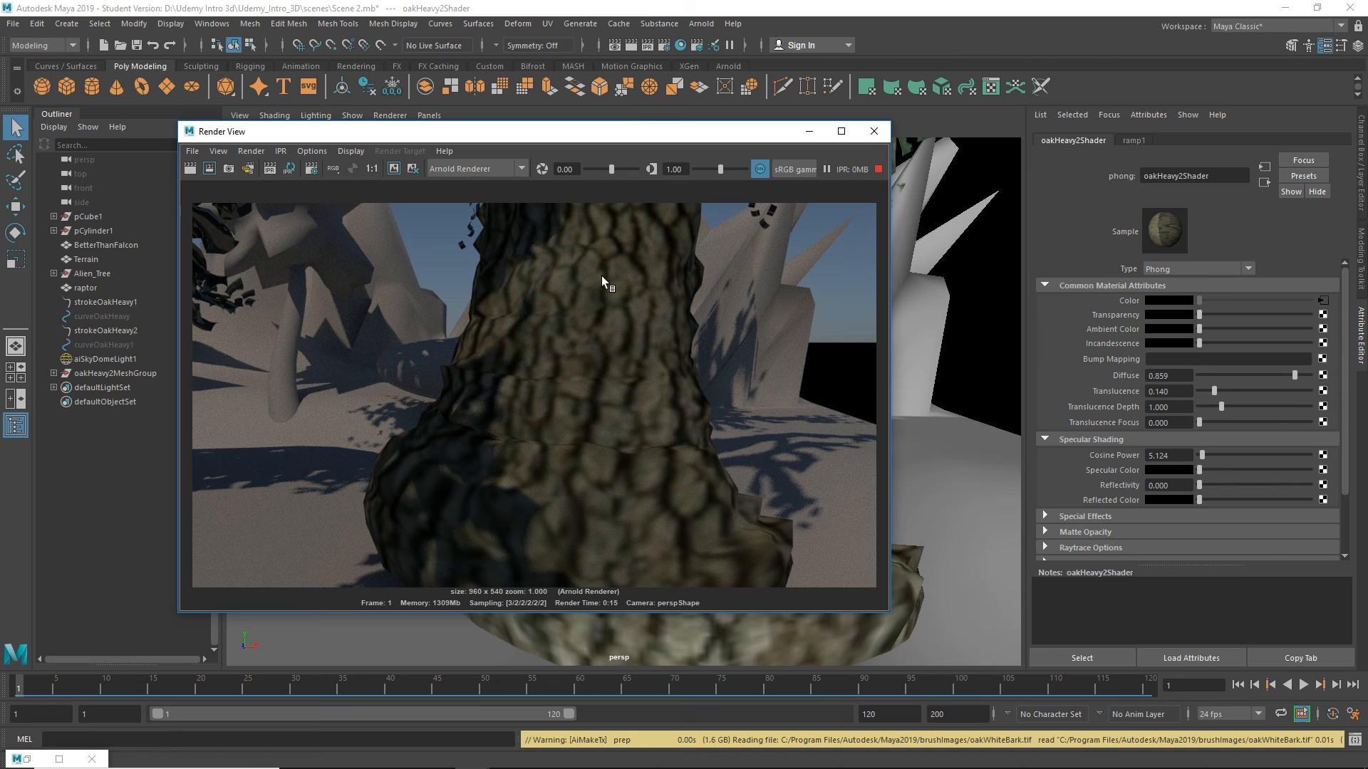
pyautogui.click(874, 133)
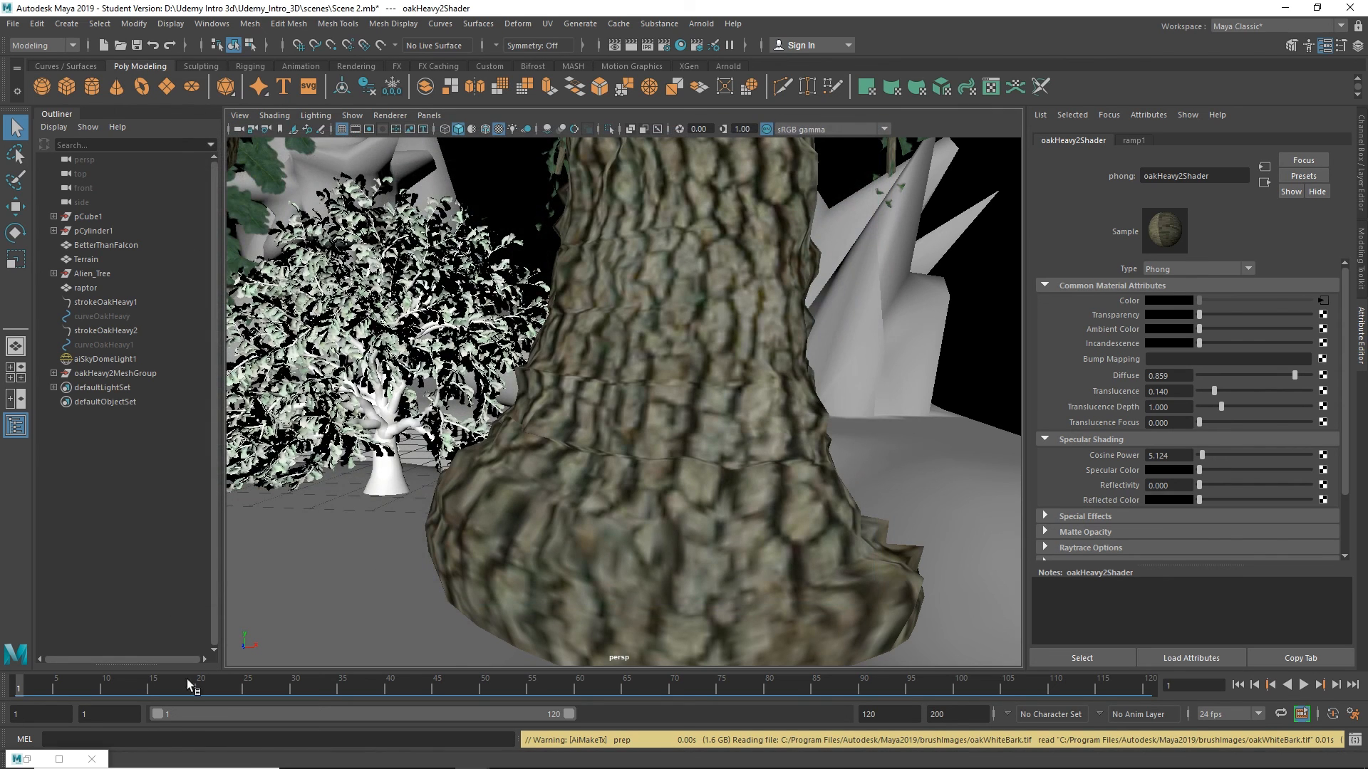
# - Return to the Hypershade and review the bark network from place2dTexture2 through ramp1 to oakHeavy2ShaderSG
pyautogui.click(59, 759)
pyautogui.scroll(-5, 876, 387)
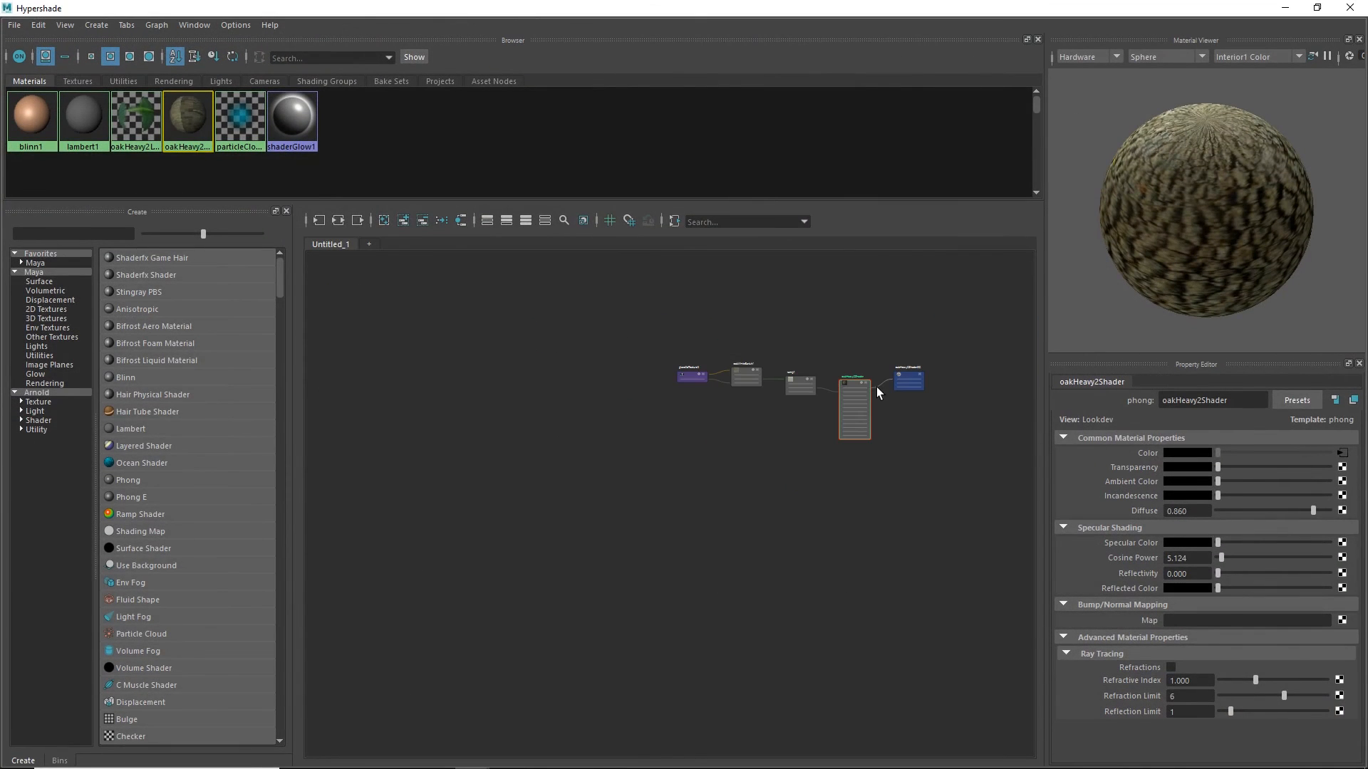
pyautogui.press('f')
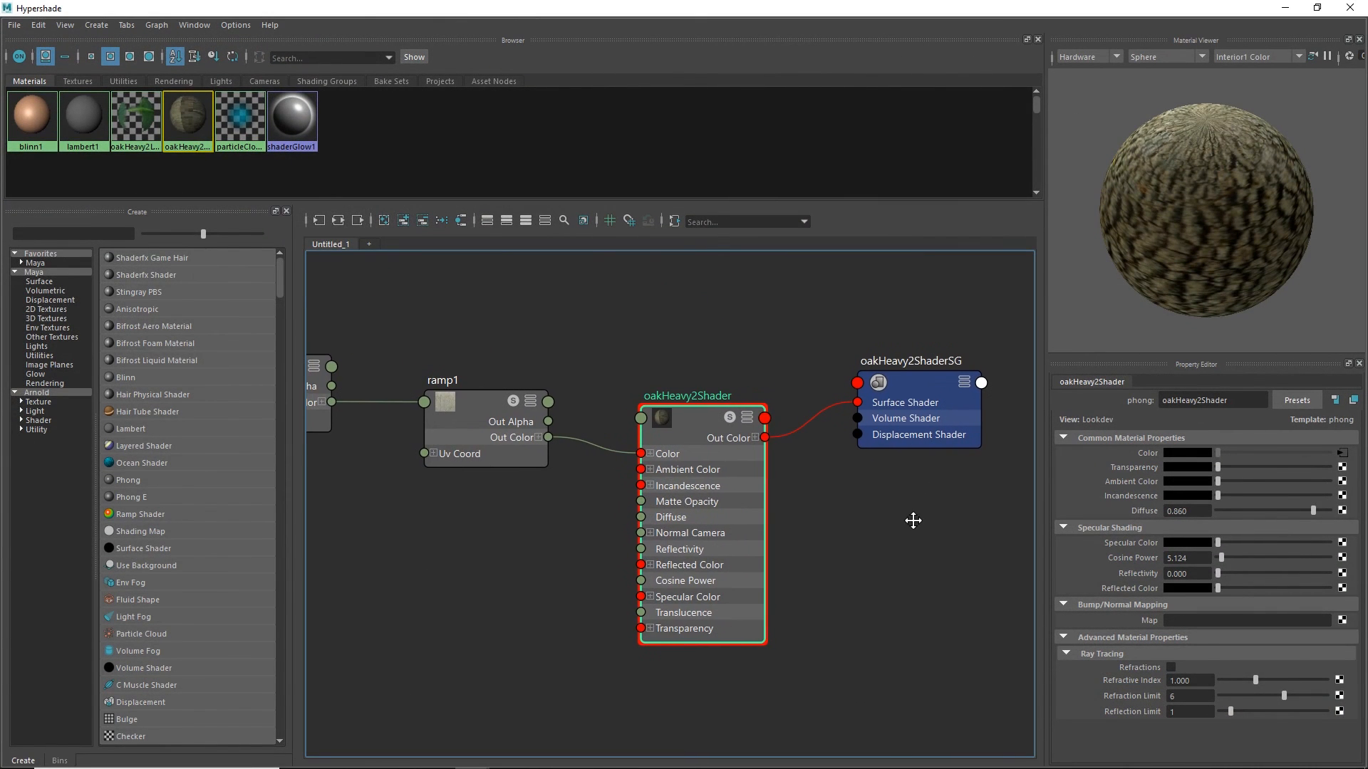
pyautogui.scroll(-3, 546, 374)
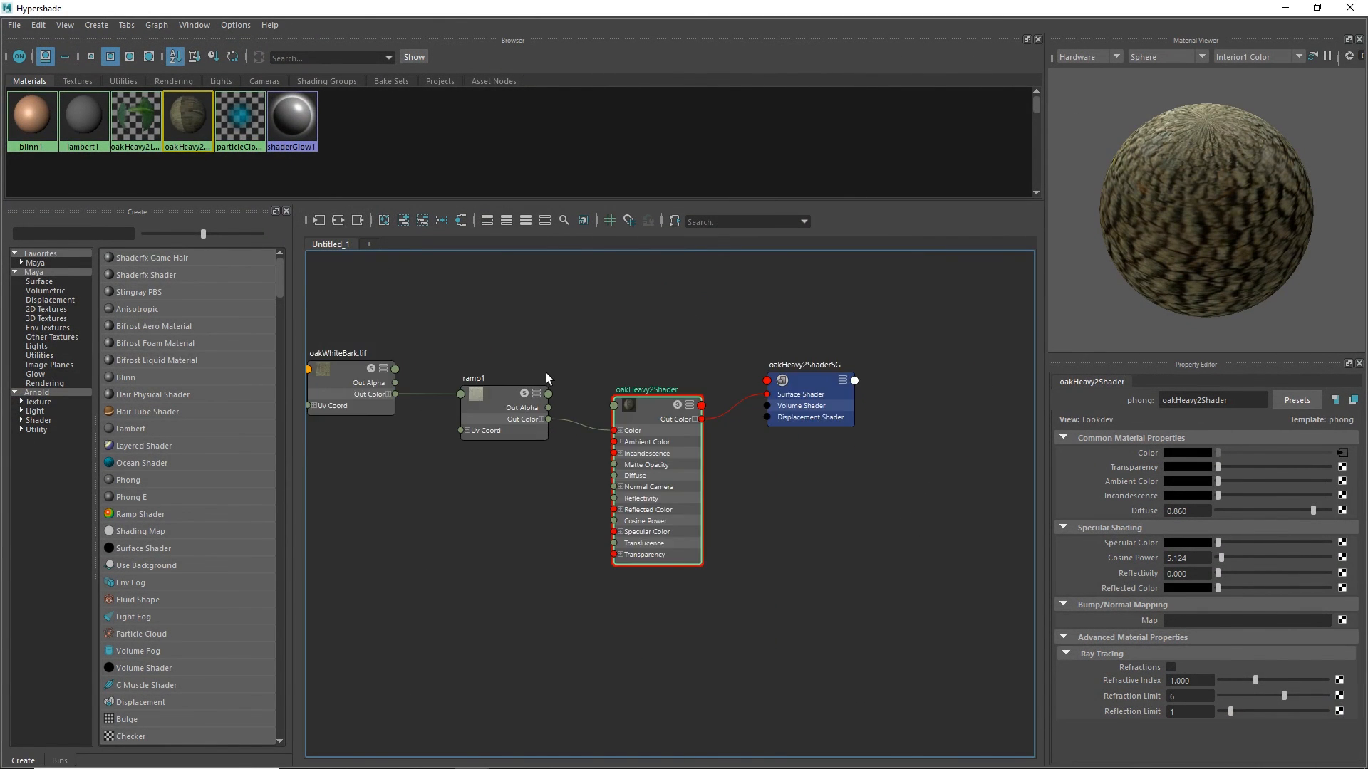
pyautogui.keyDown('alt'); pyautogui.moveTo(571, 326); pyautogui.dragTo(693, 317, button='middle'); pyautogui.keyUp('alt')
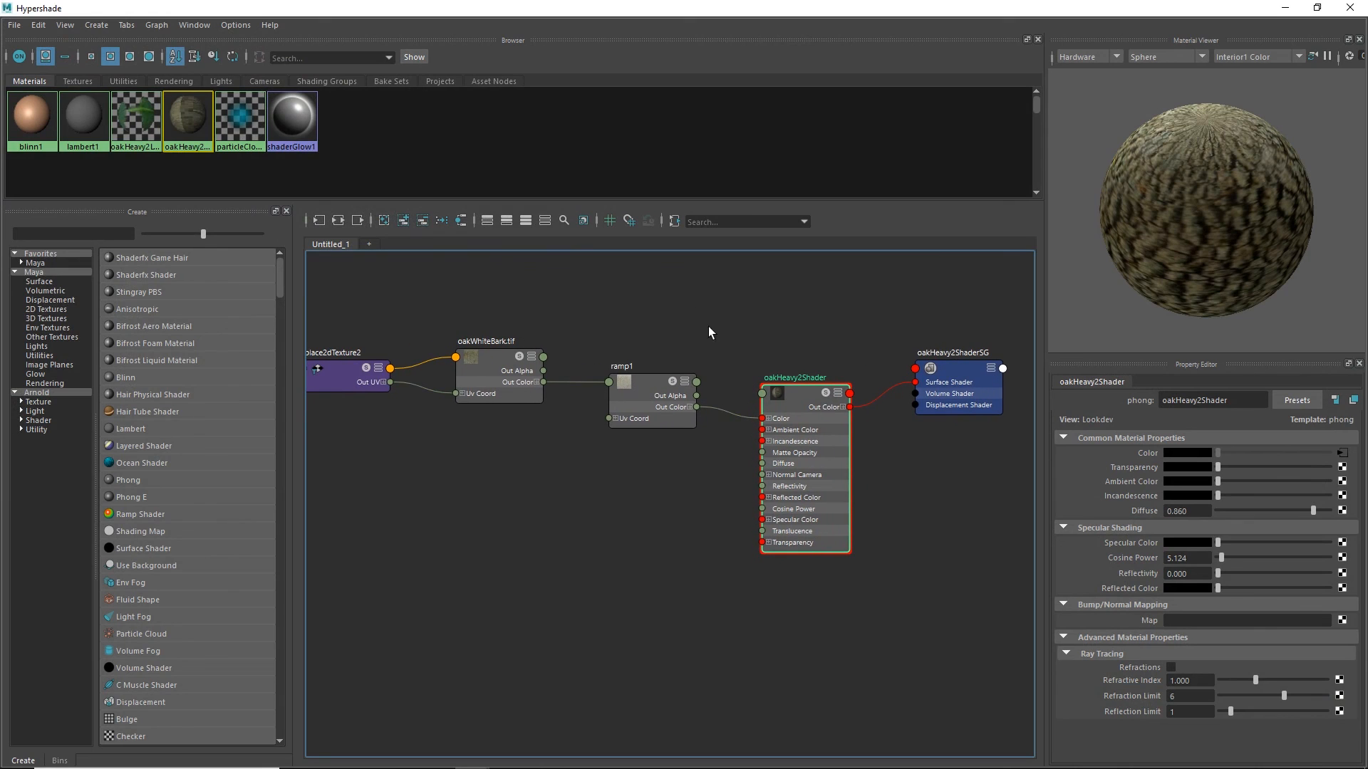